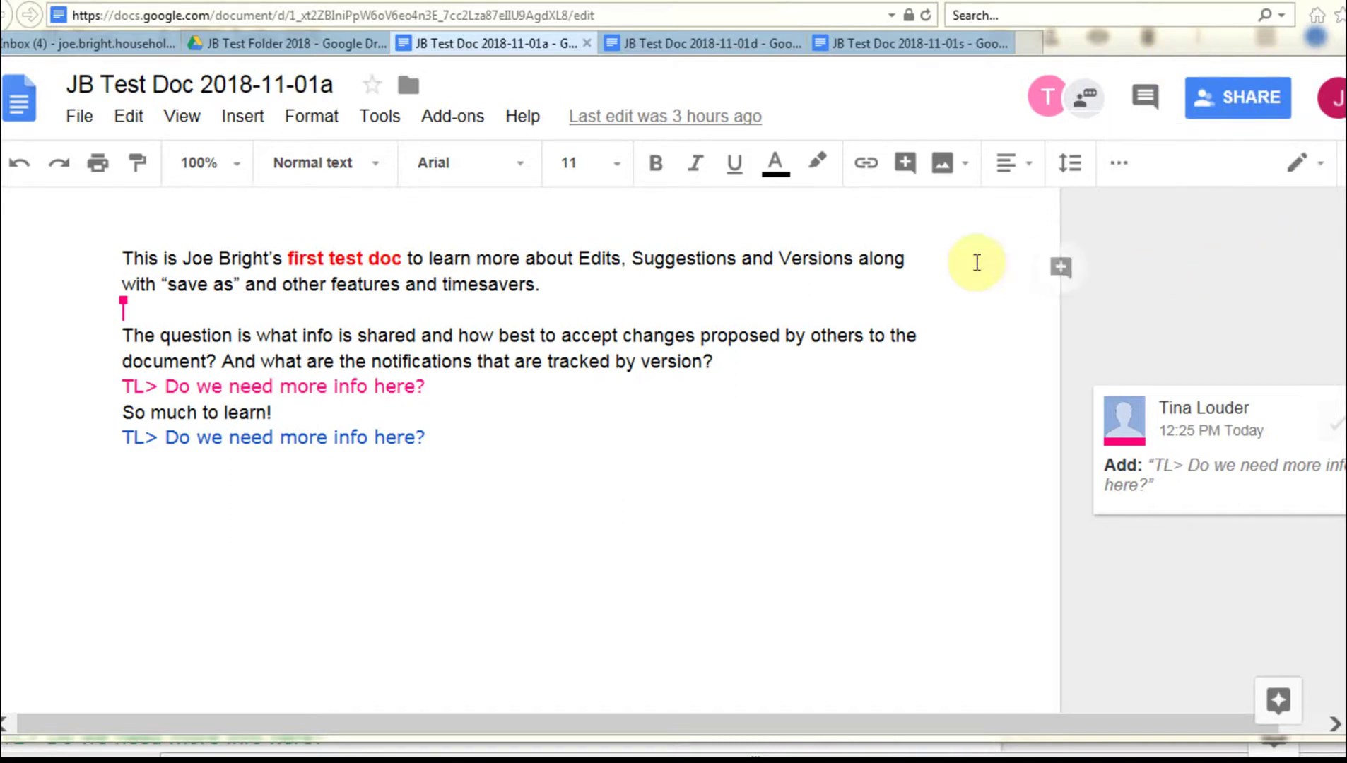
- Check the editing modes, then open the full version history and step through Edit 1 and Edit 2 of 2
left_click(1303, 164)
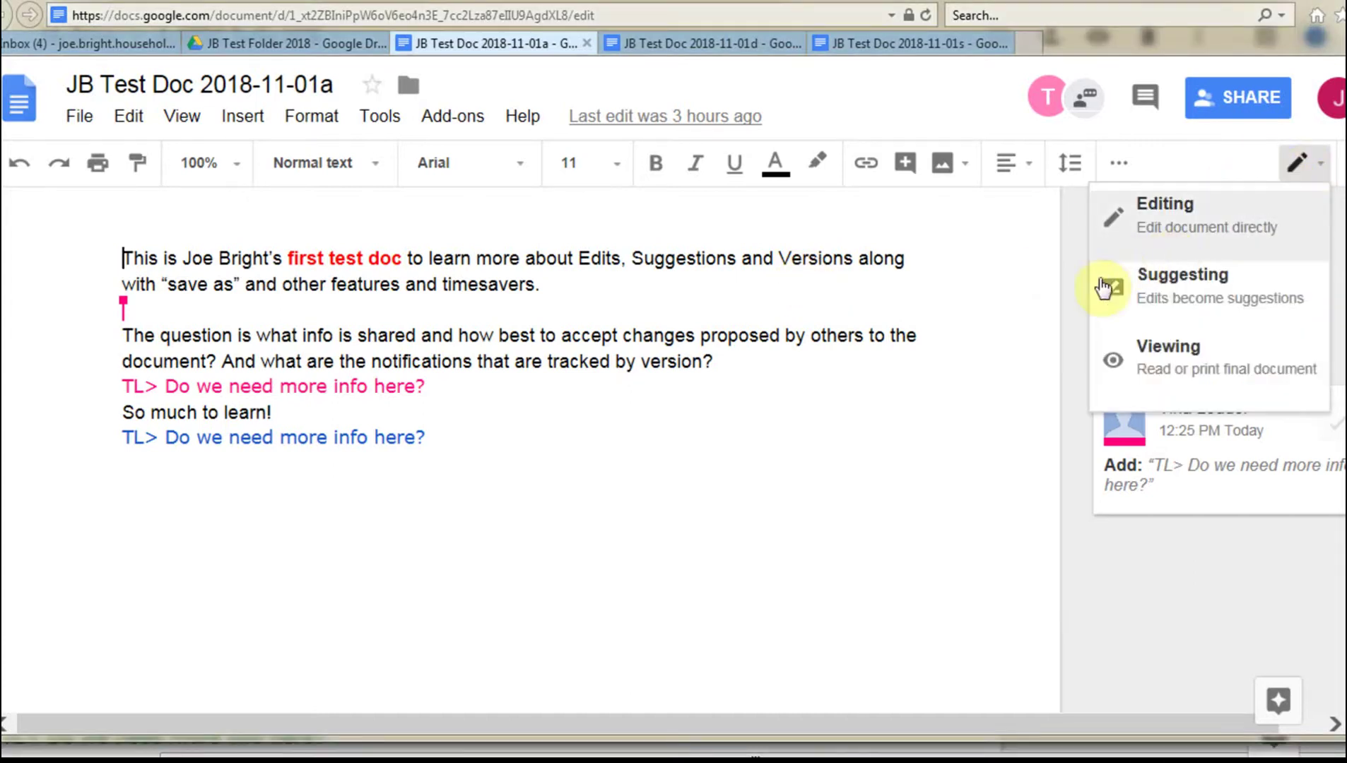
left_click(988, 302)
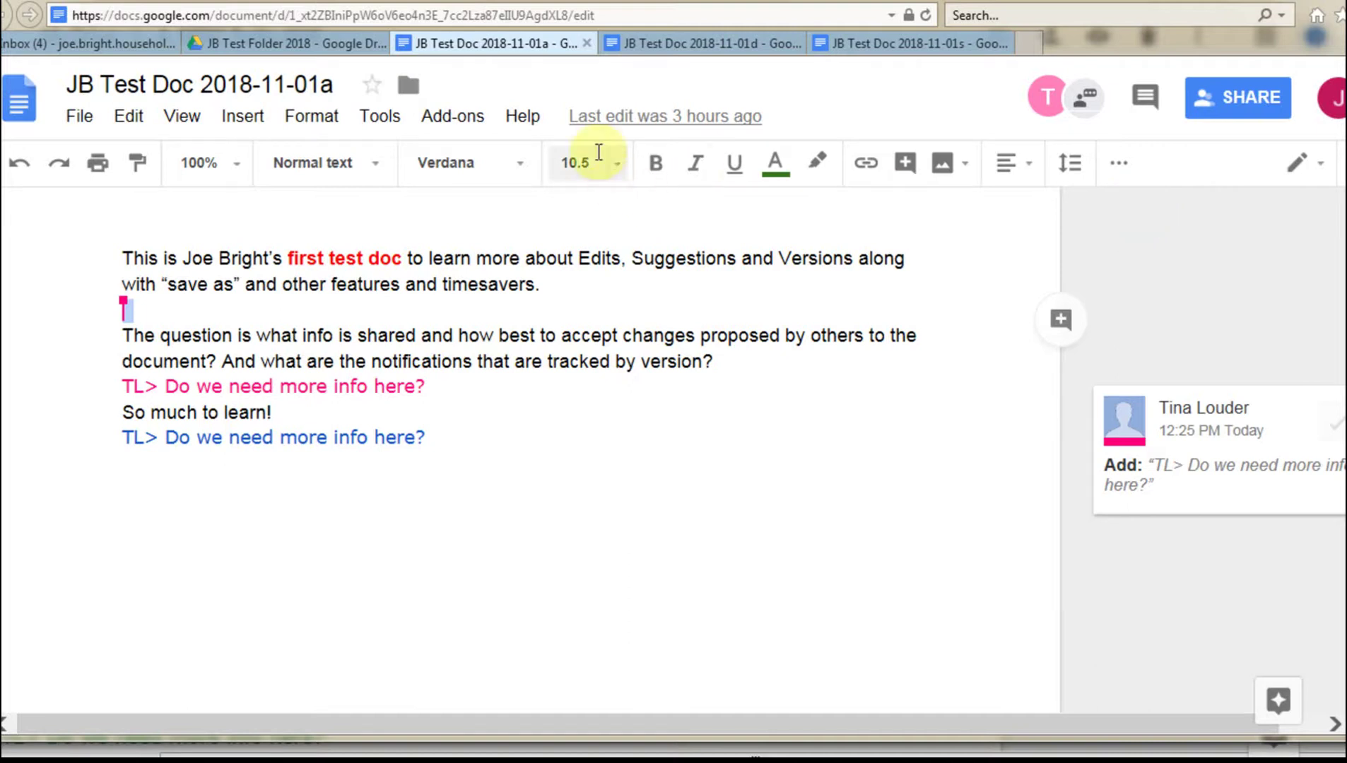
left_click(80, 127)
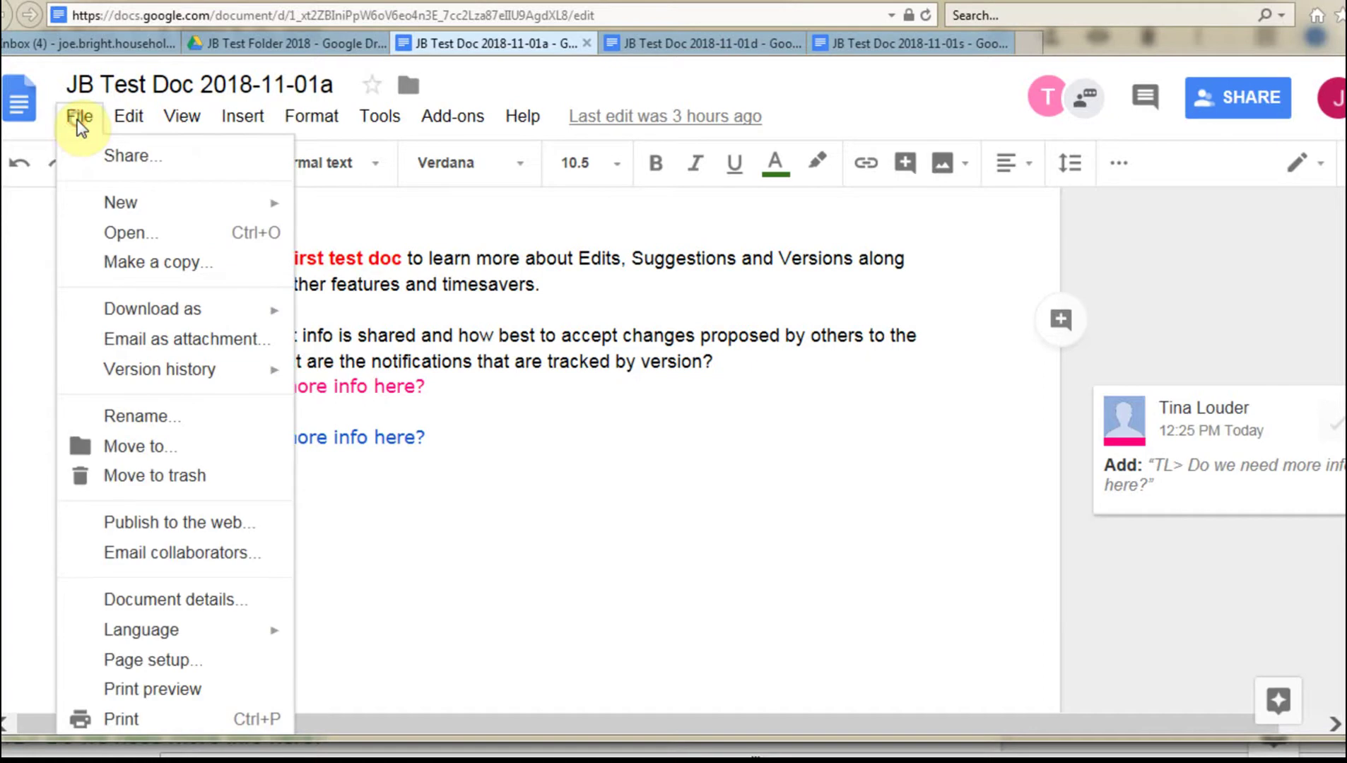
mouse_move(197, 384)
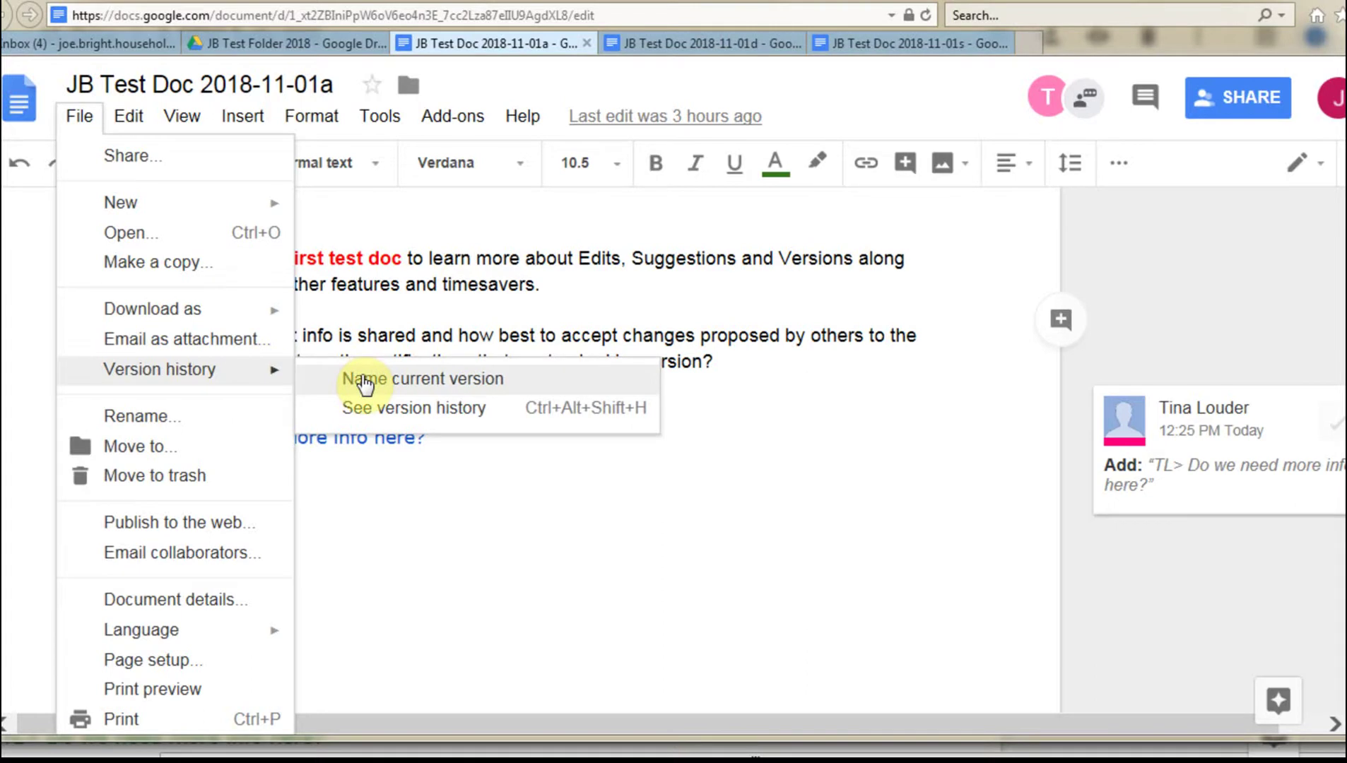
left_click(383, 410)
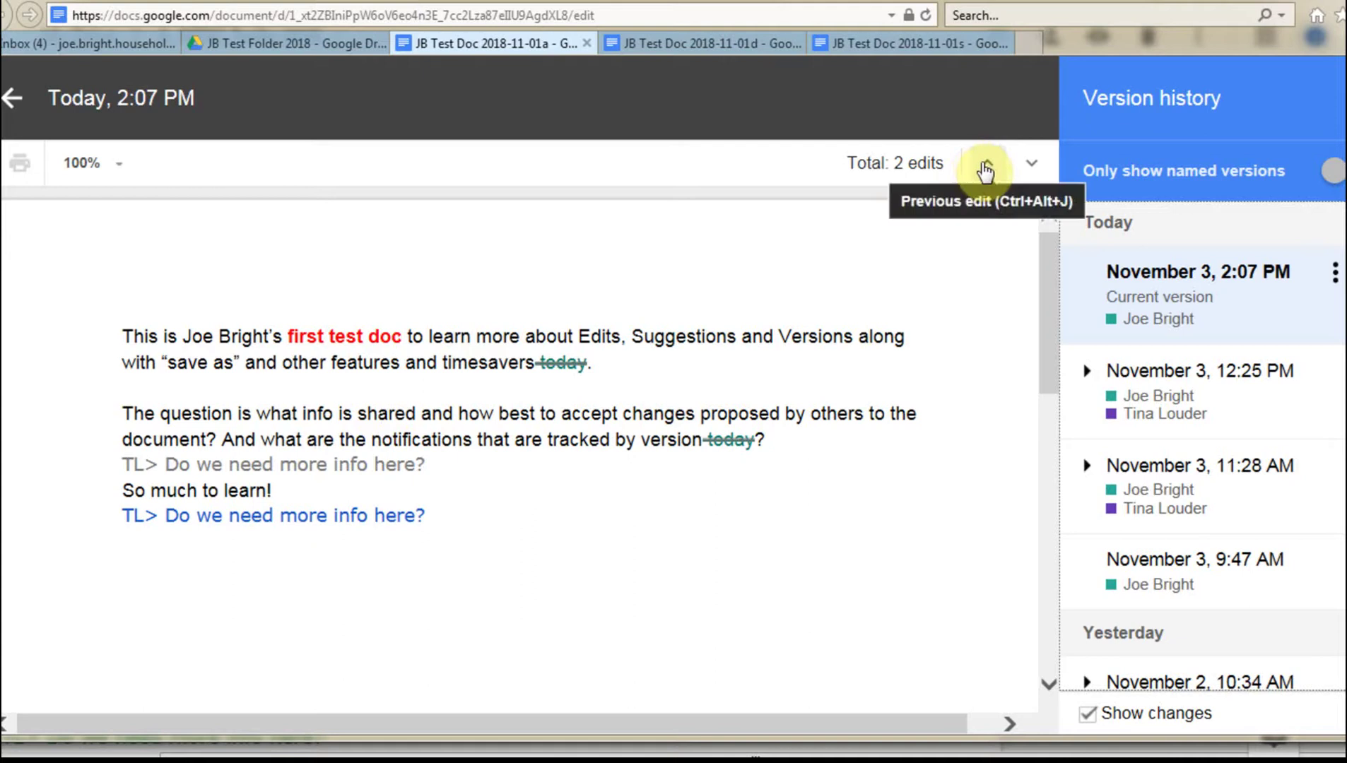
left_click(1026, 166)
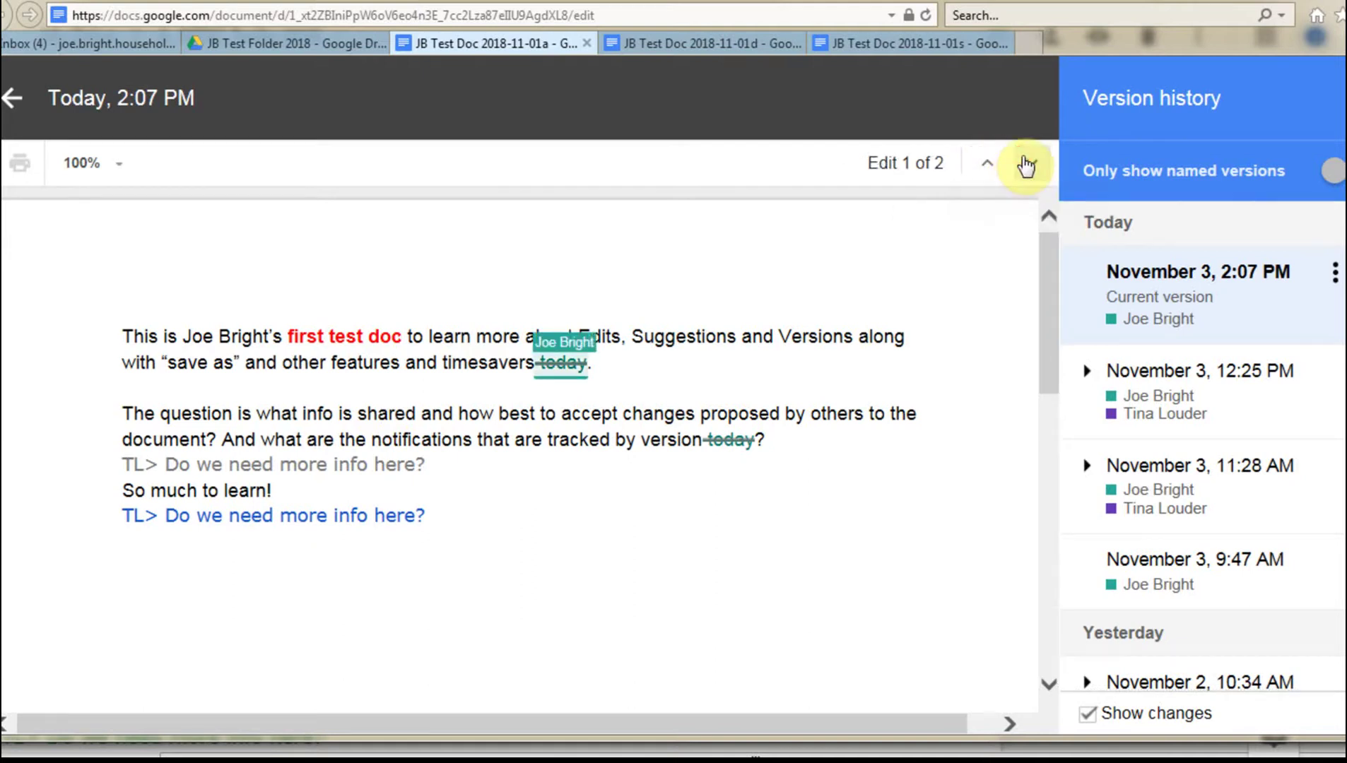
left_click(1027, 166)
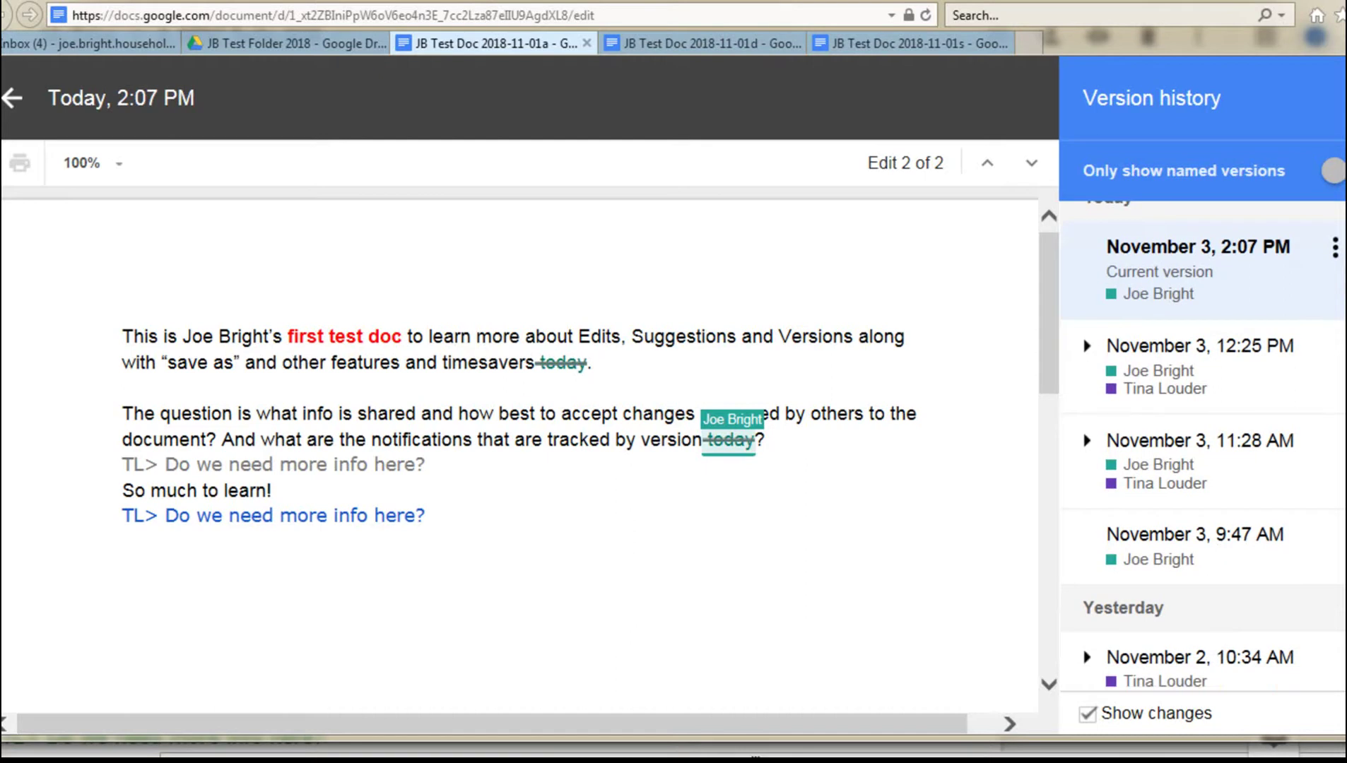
- Expand the Nov 2 entry, turn on 'Only show named versions' and open 'Discussed on Team Call Nov 2'
scroll(1344, 315, "down", 2)
scroll(1344, 314, "down", 5)
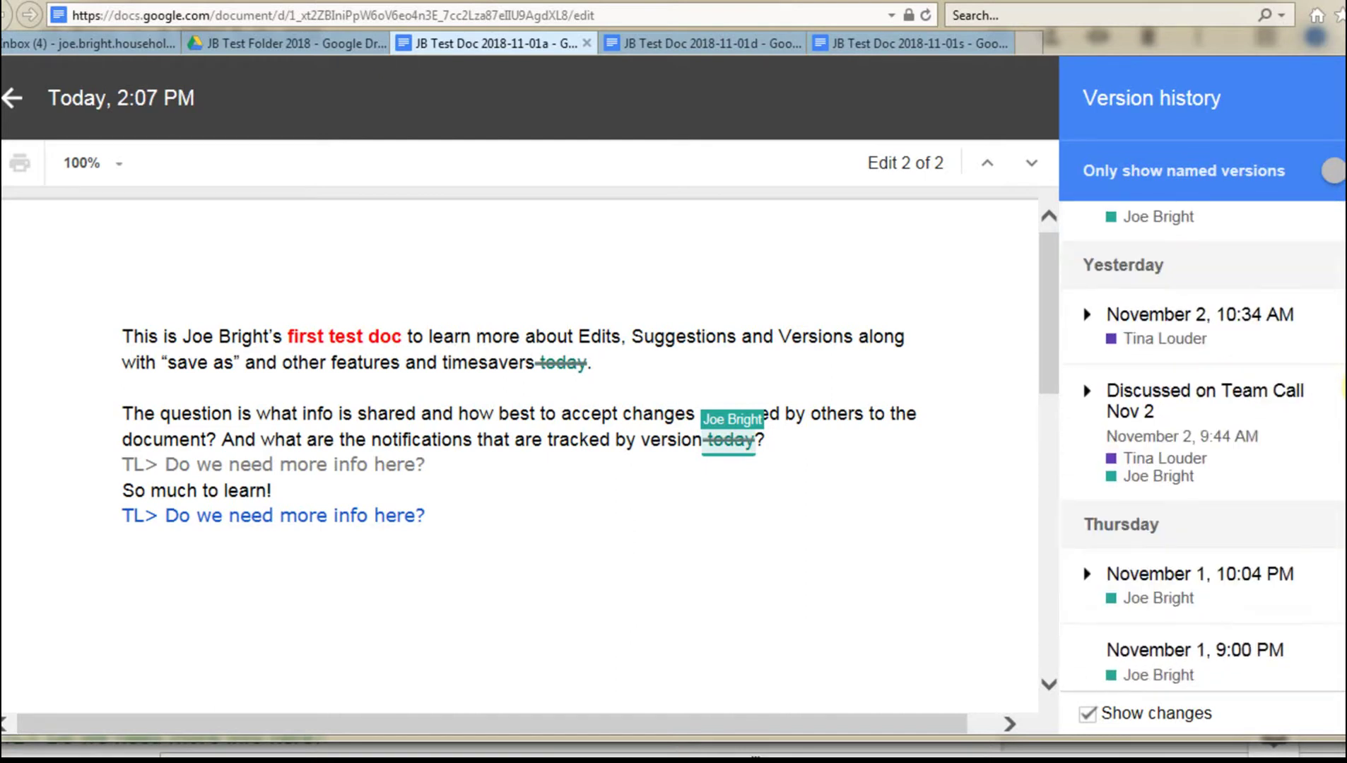
left_click(1087, 395)
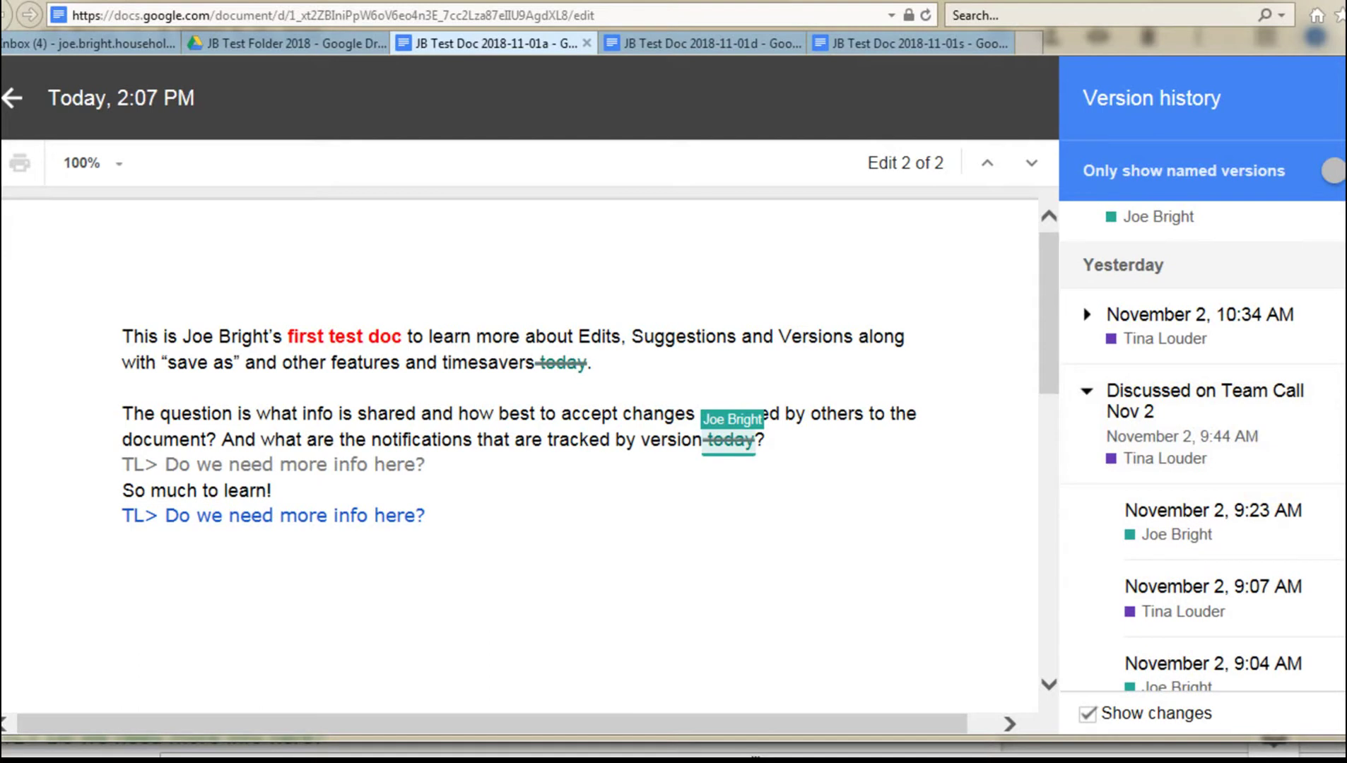
scroll(1202, 439, "up", 2)
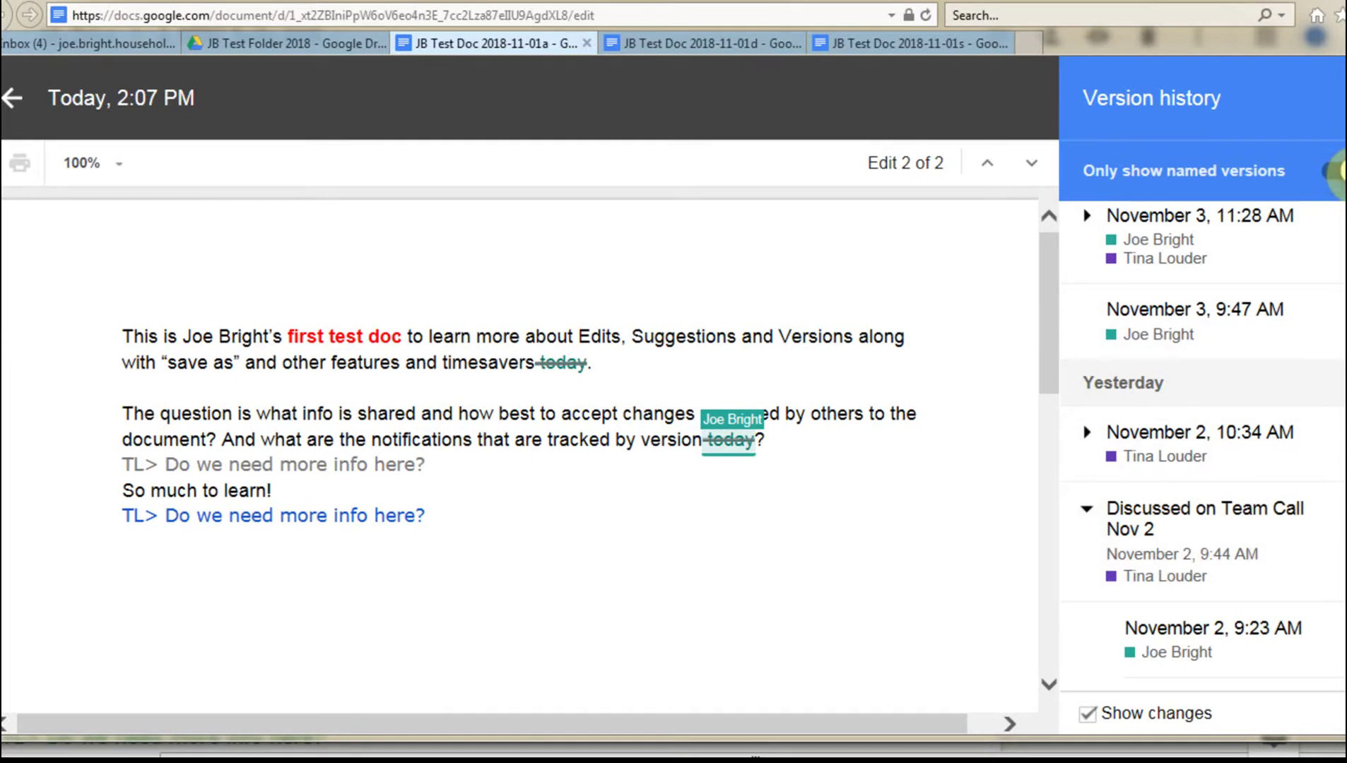
left_click(1336, 172)
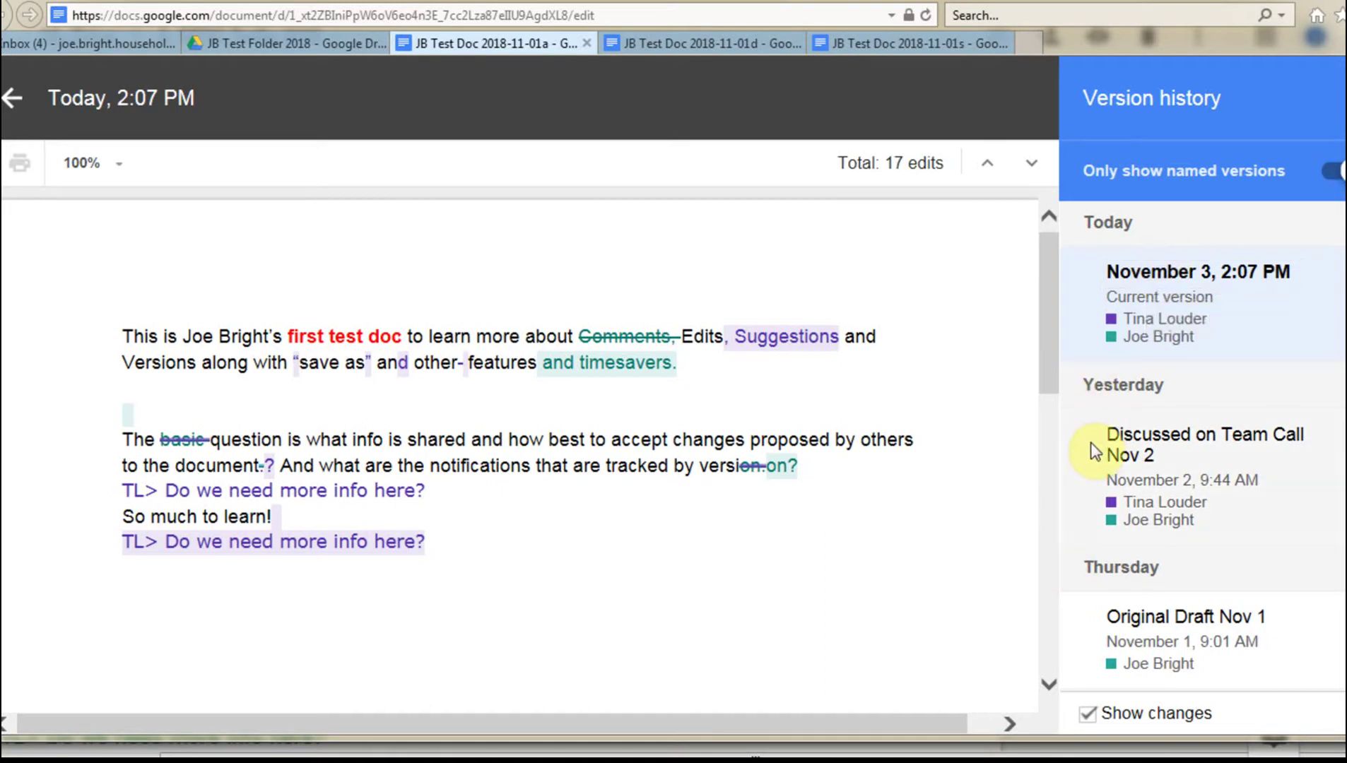
left_click(1111, 441)
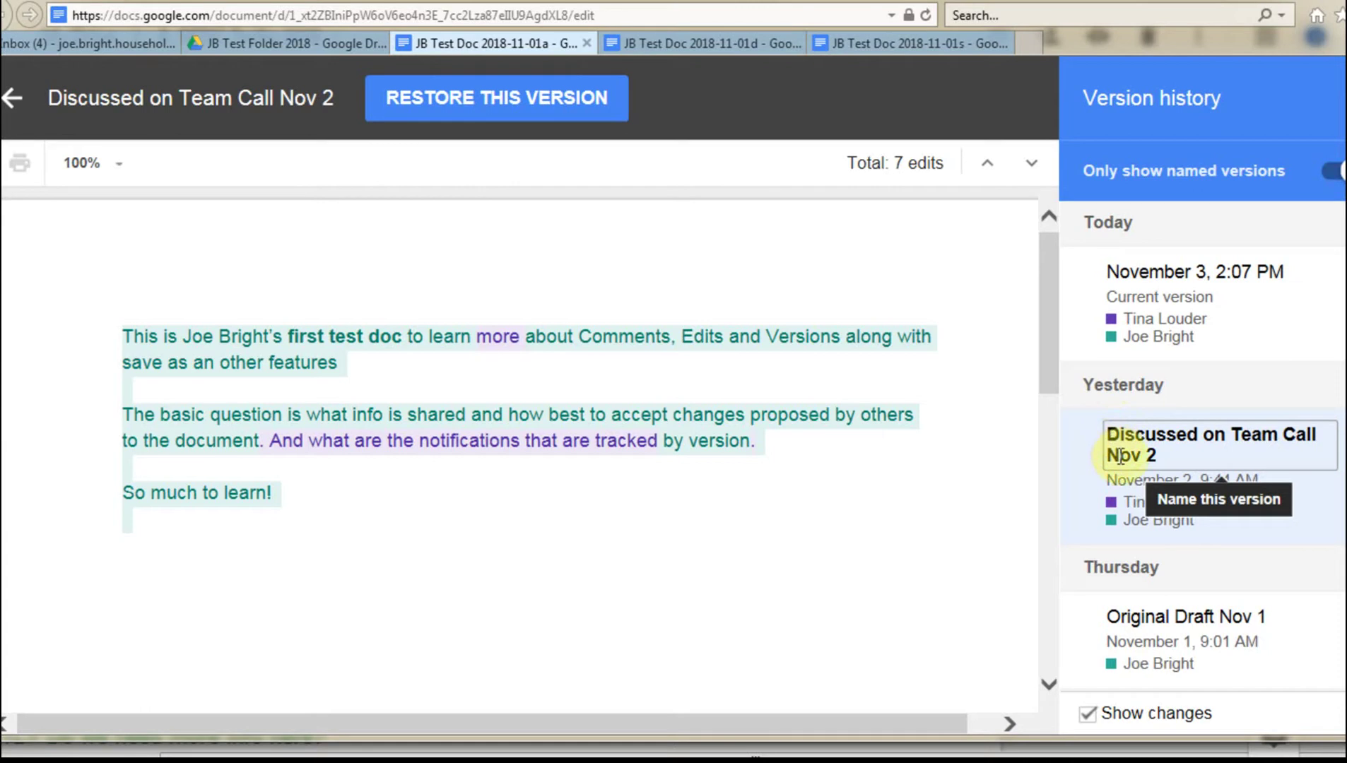
- Advance through the named version's changes to Edit 4 of 7 and view its More actions menu
left_click(1032, 164)
left_click(1032, 164)
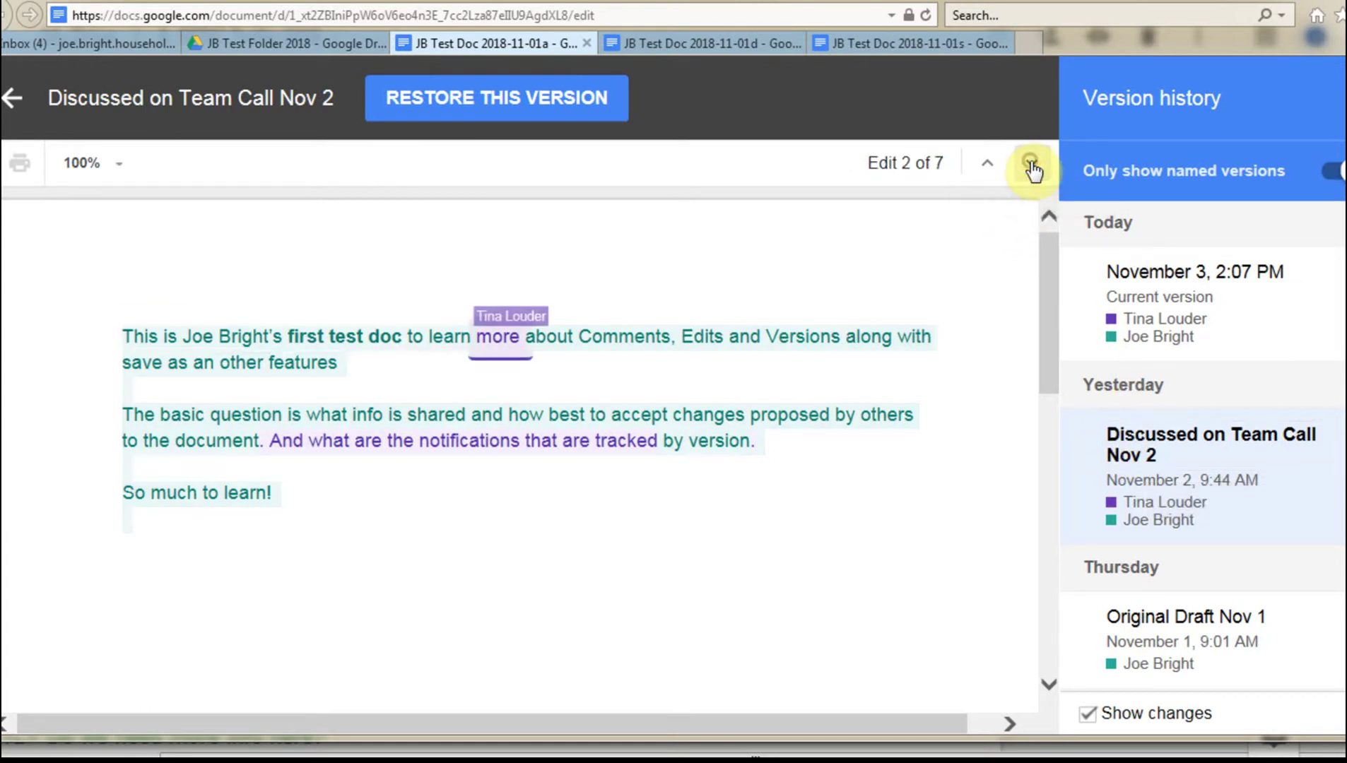
left_click(1032, 164)
left_click(1032, 164)
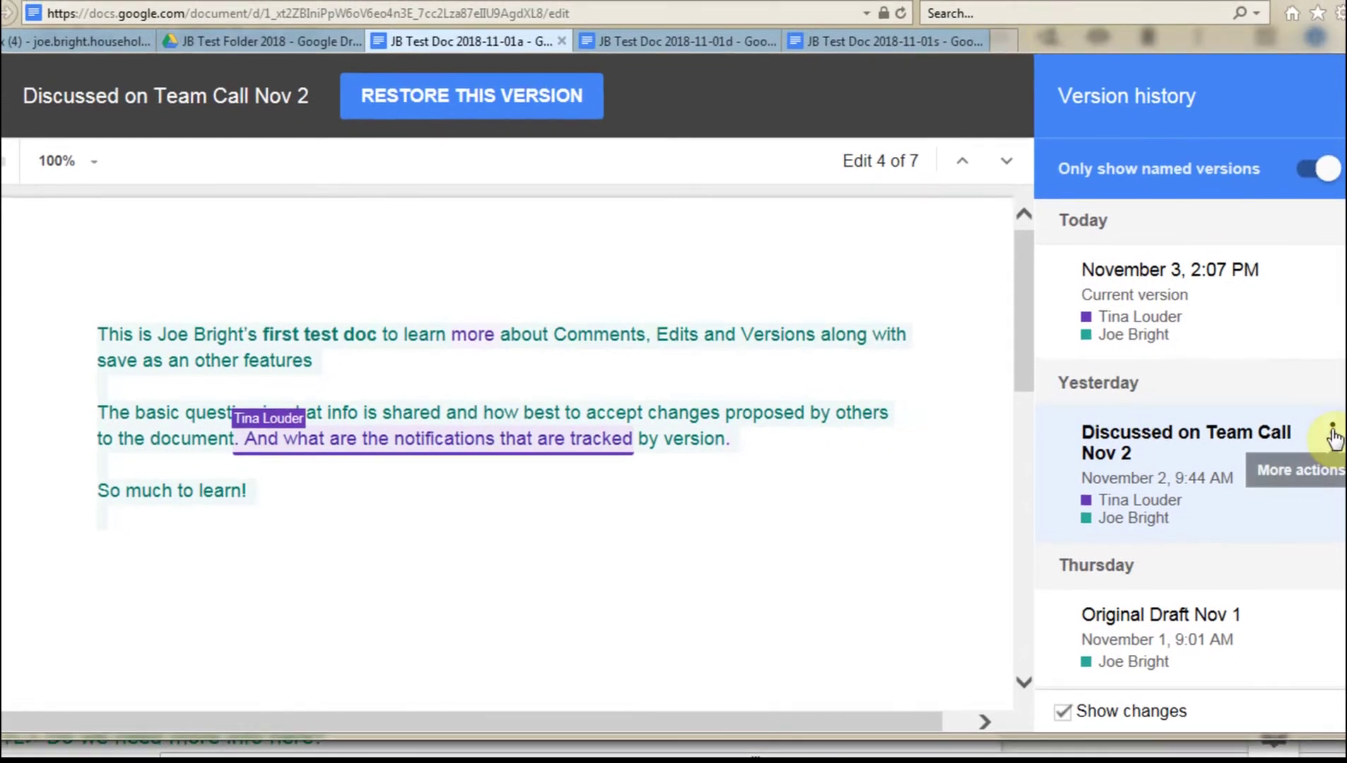
left_click(1332, 433)
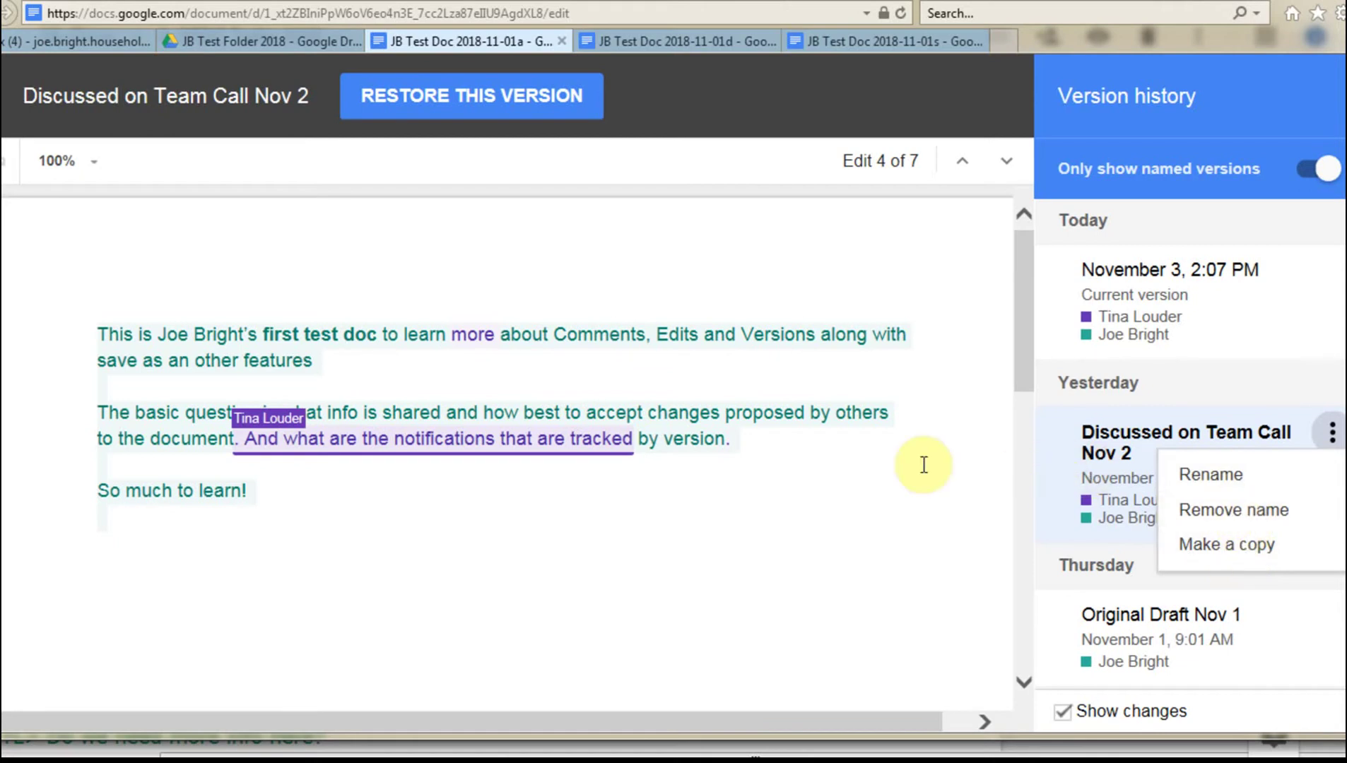
- Close the version's More actions menu without choosing an action
left_click(921, 461)
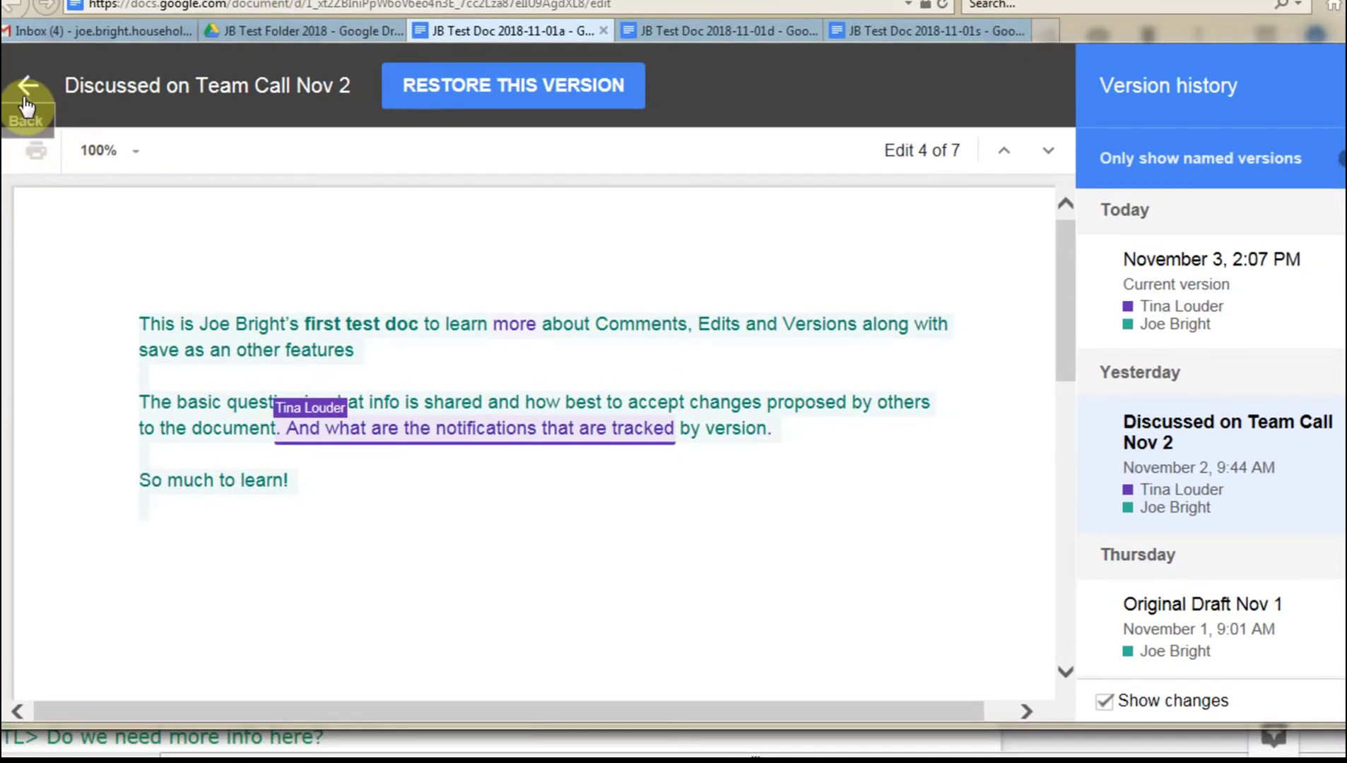
- Return to the live JB Test Doc 2018-11-01a and start File > Make a copy
left_click(26, 91)
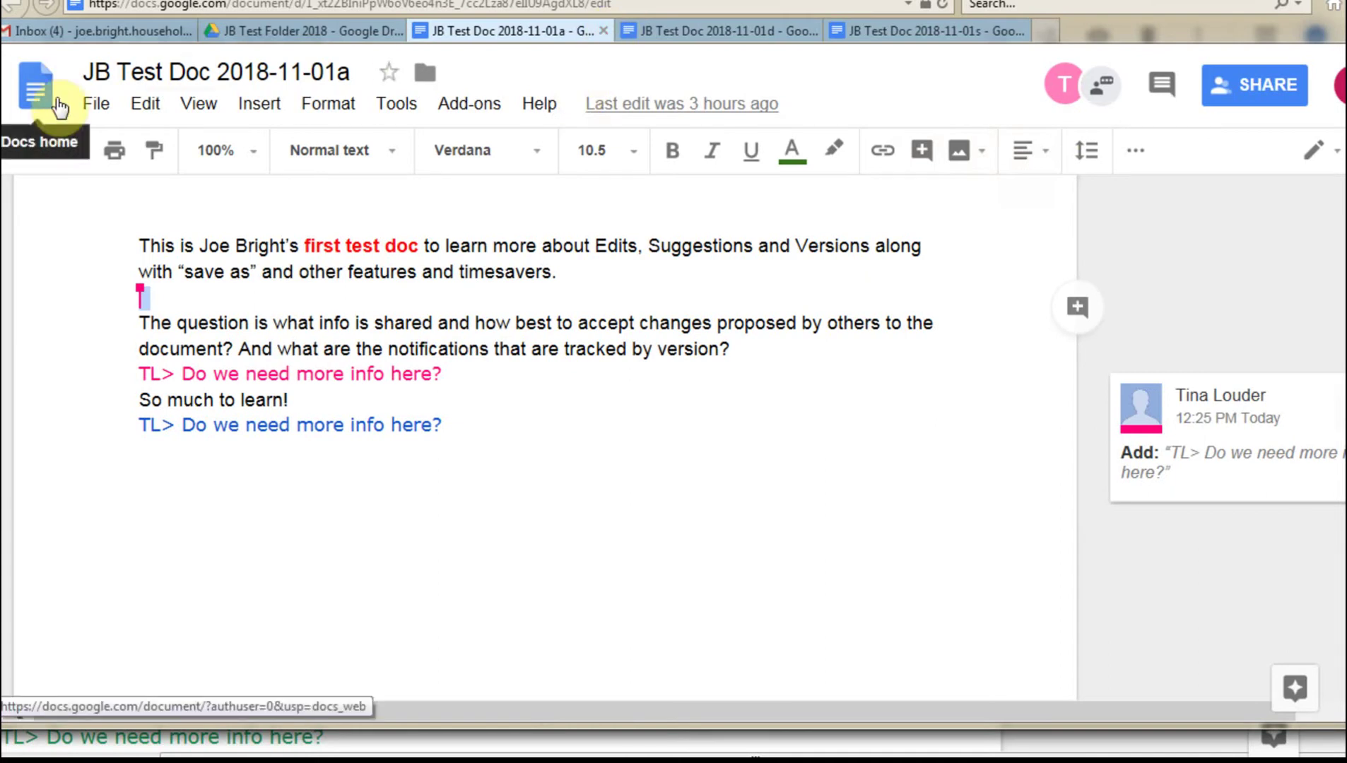
left_click(99, 107)
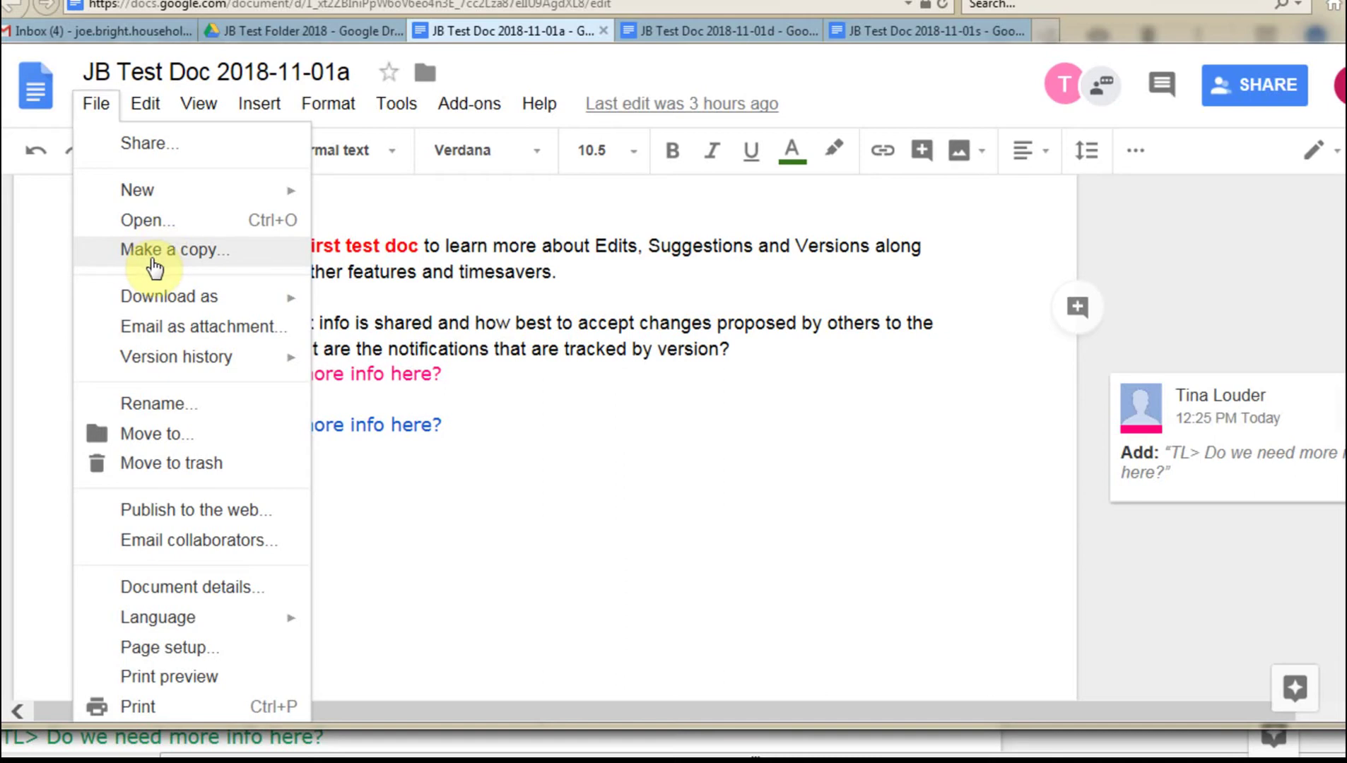
left_click(152, 263)
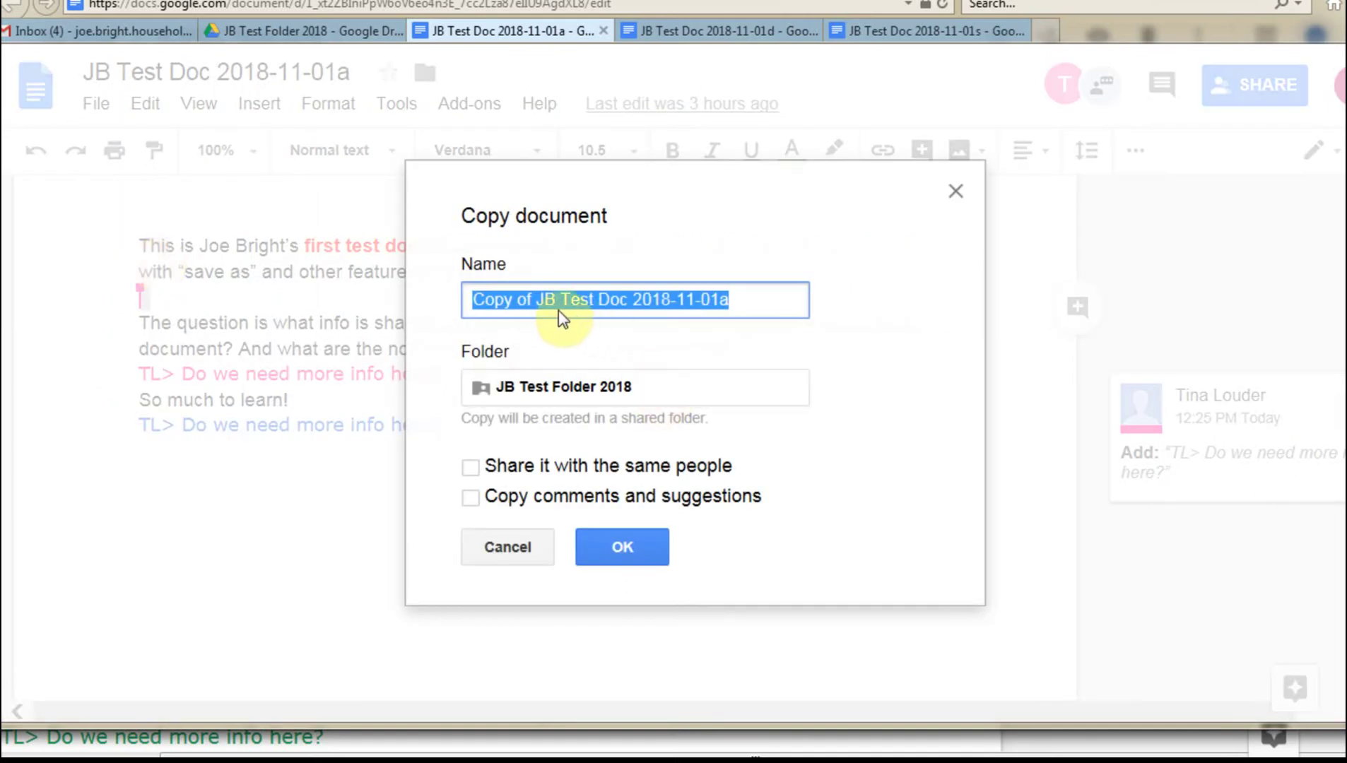
- Tick 'Copy comments and suggestions' for the copy, then view the JB Test Doc 2018-11-01s tab
left_click(543, 302)
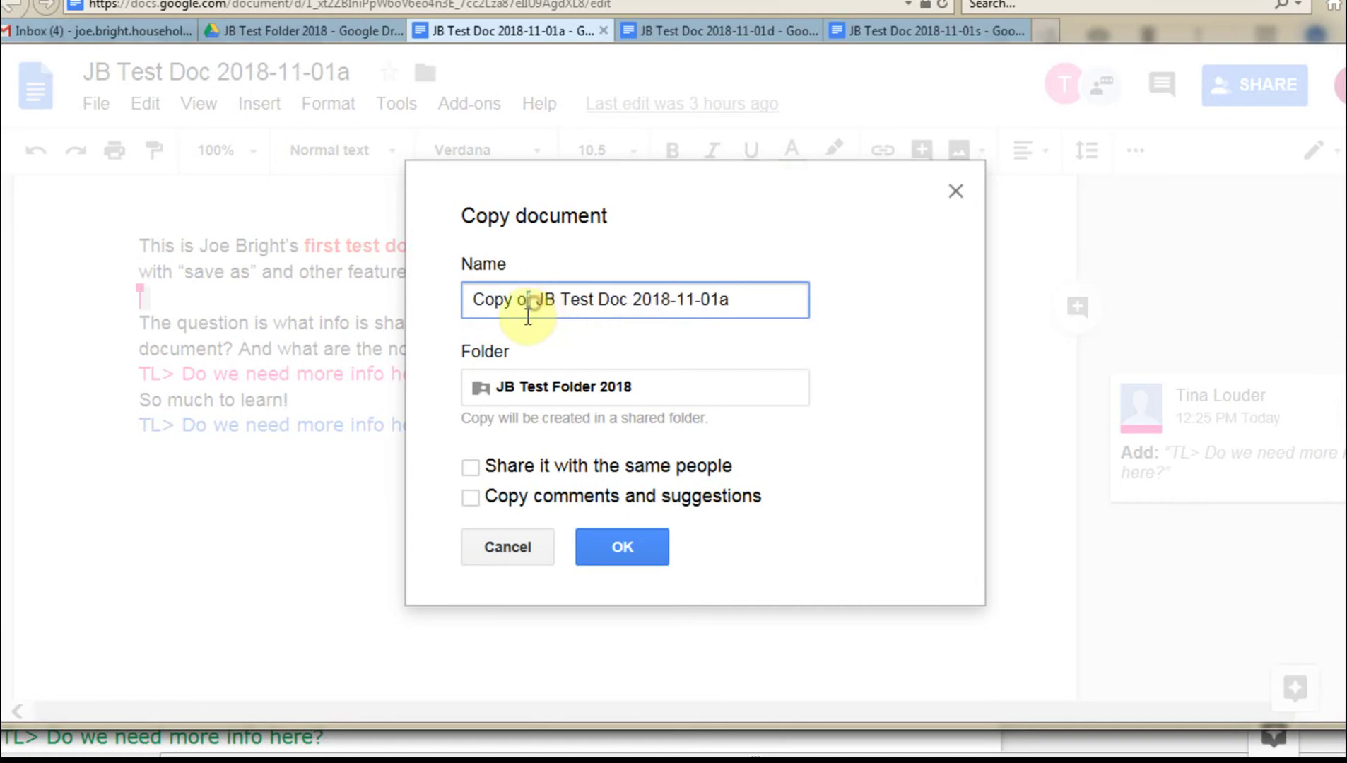
left_click(525, 313)
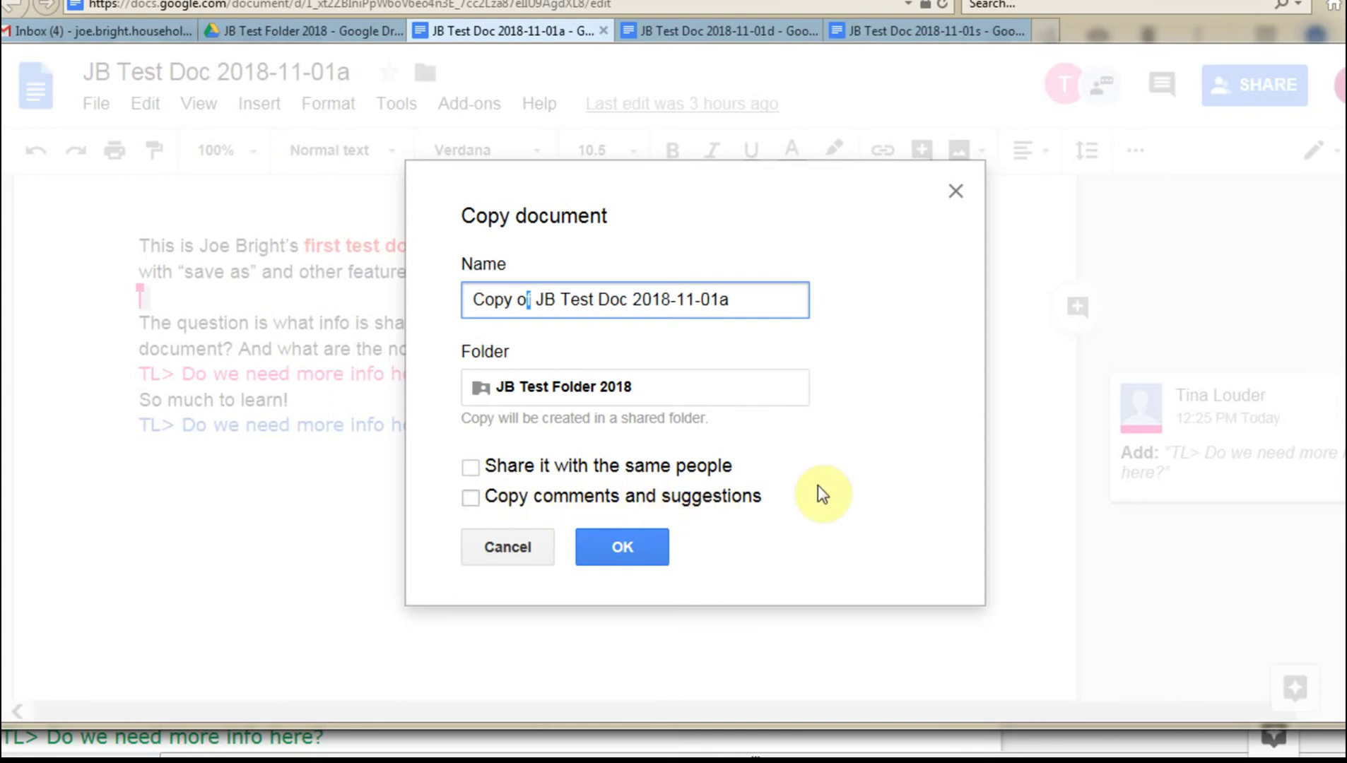
left_click(471, 501)
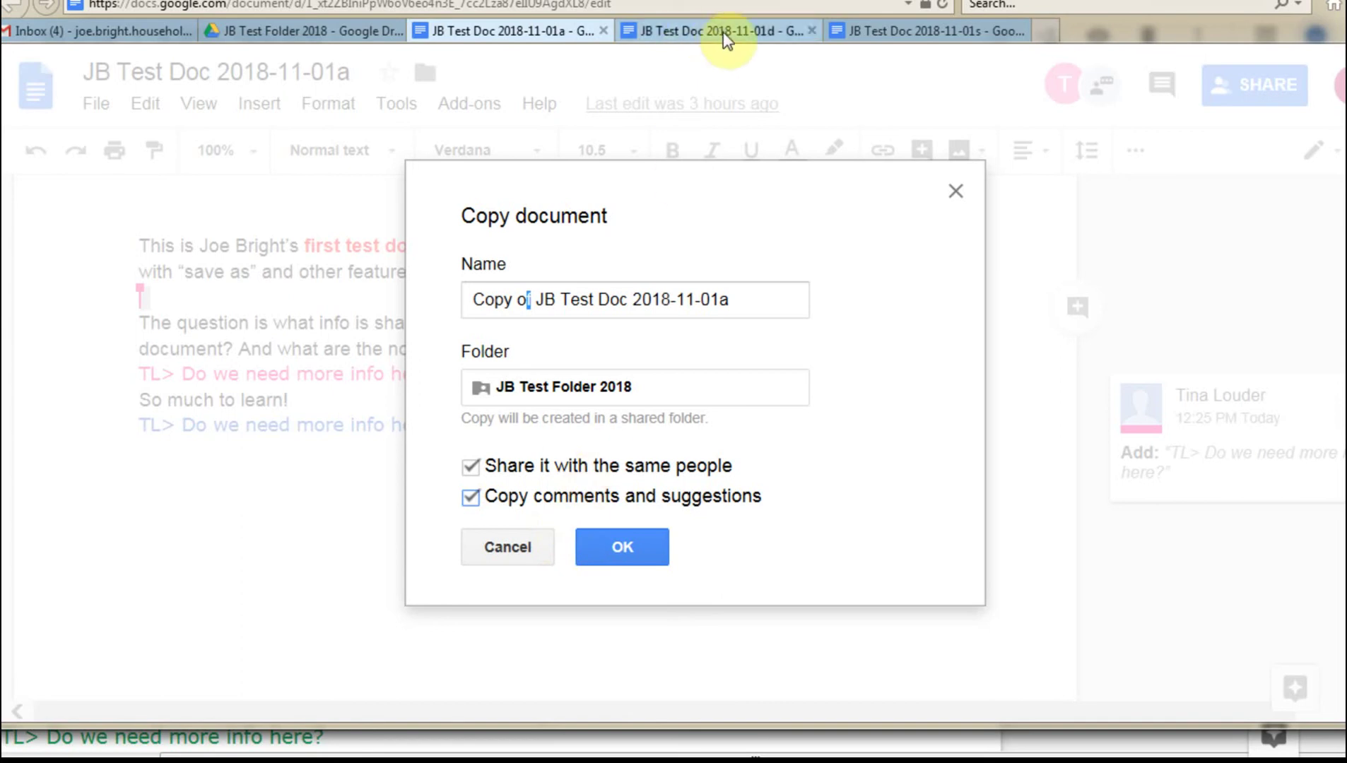
left_click(901, 35)
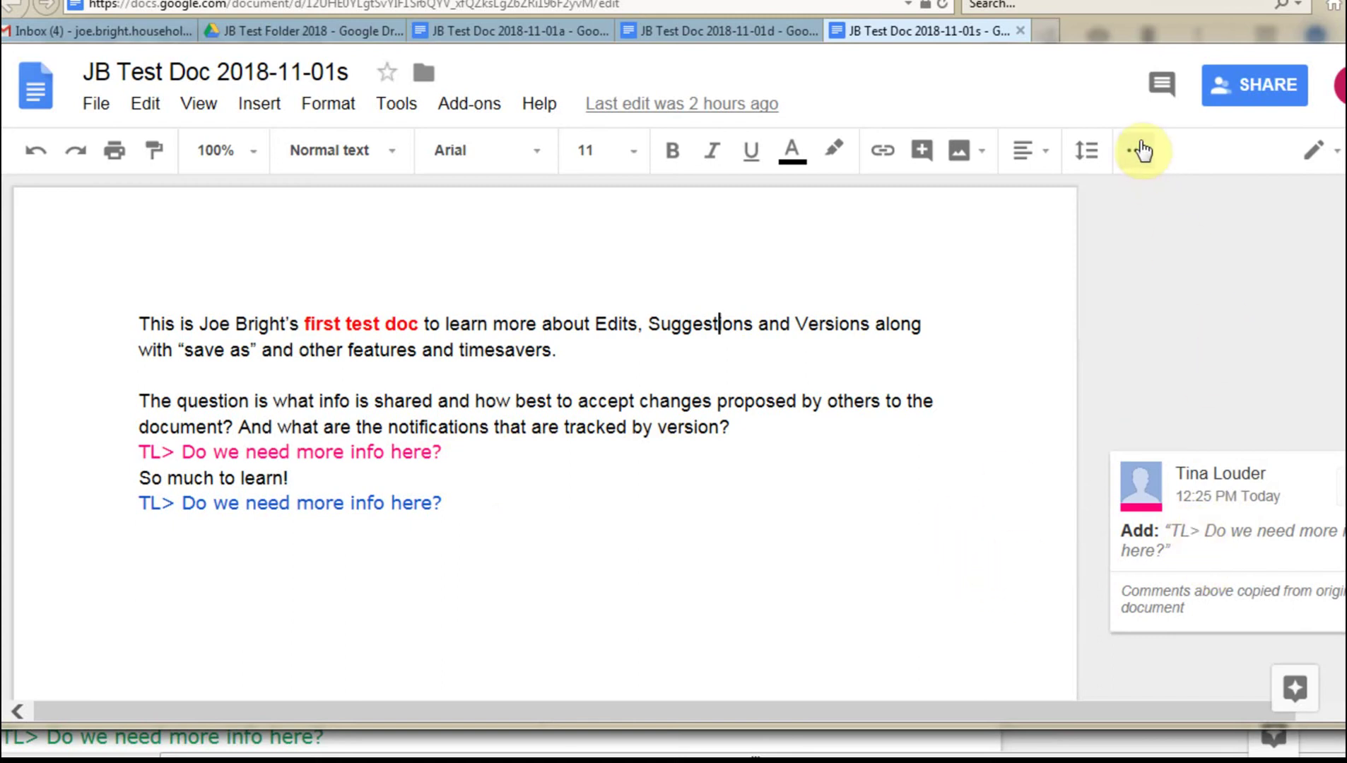
- Open the 01s copy's comment threads panel and scroll through its copied resolved comments
left_click(1157, 90)
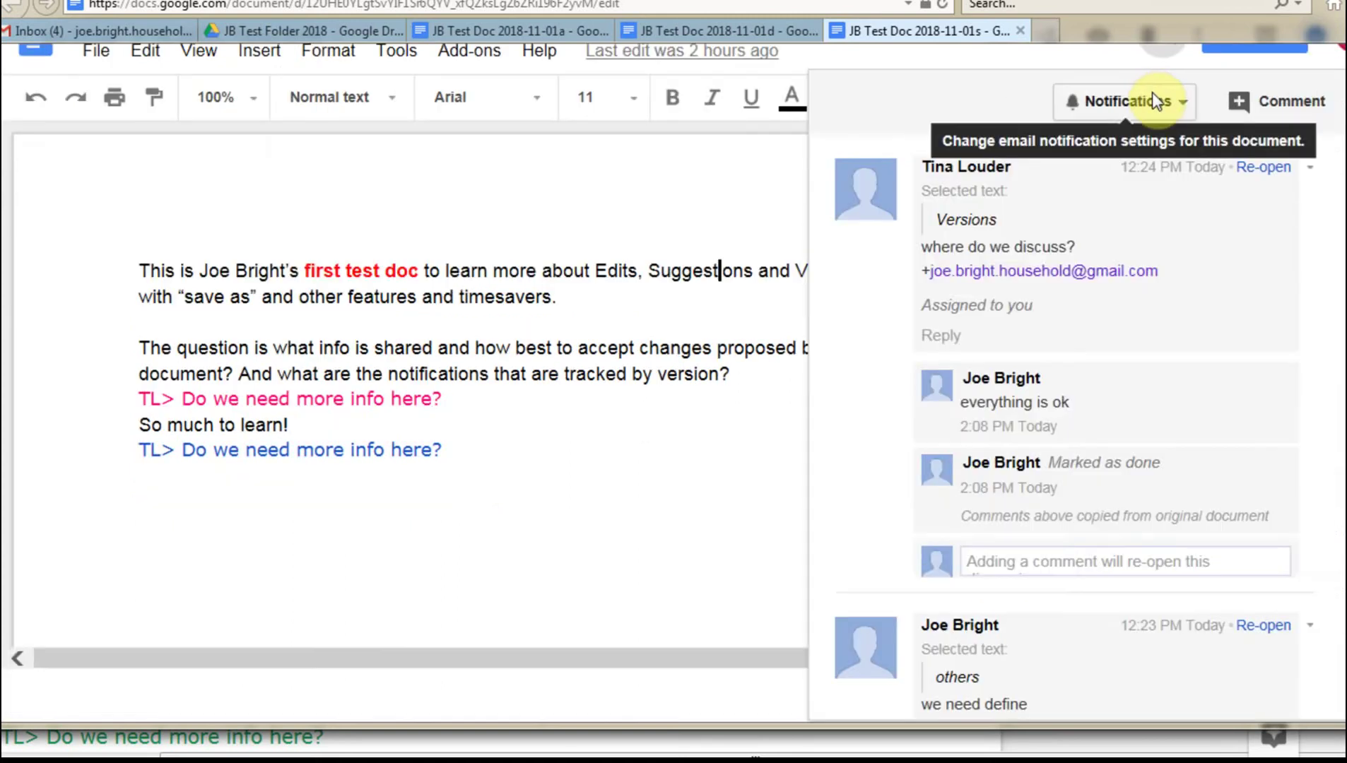
scroll(1292, 244, "down", 3)
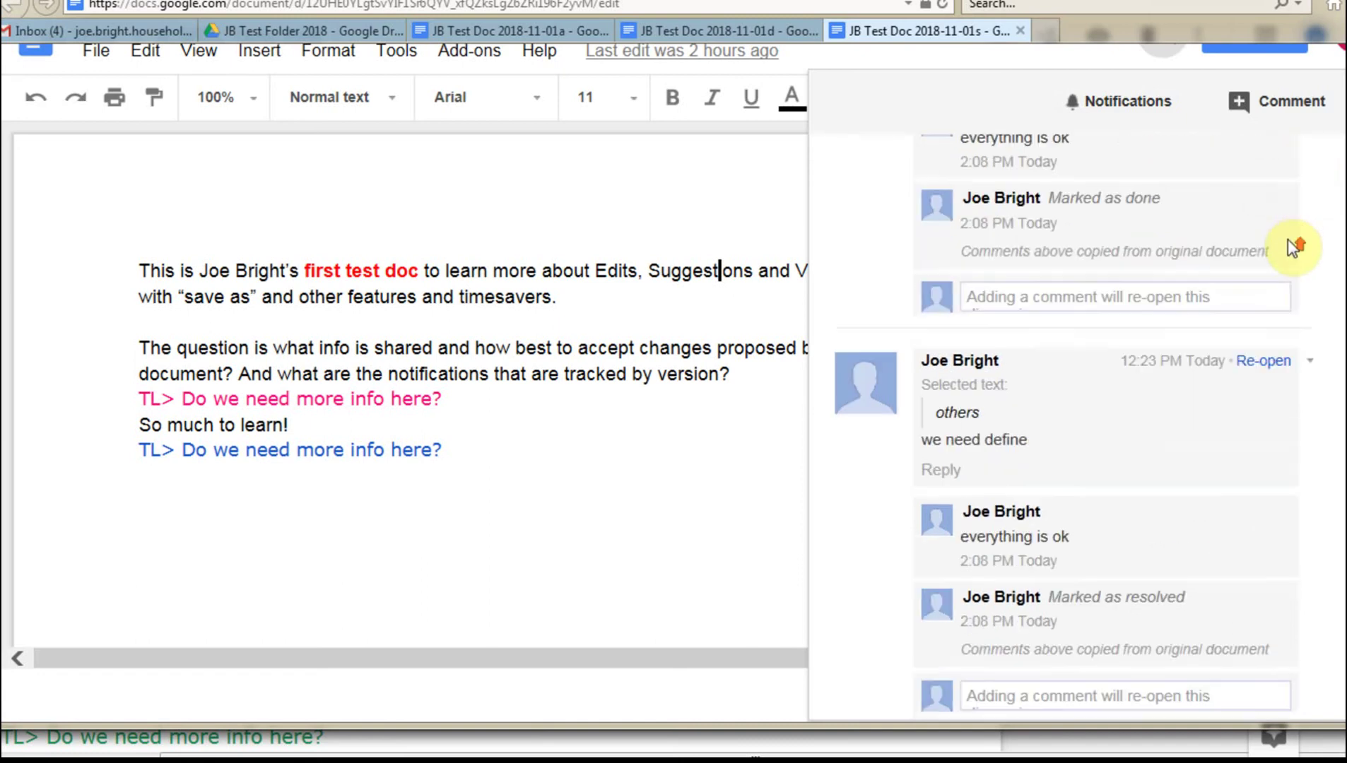
scroll(1290, 244, "up", 3)
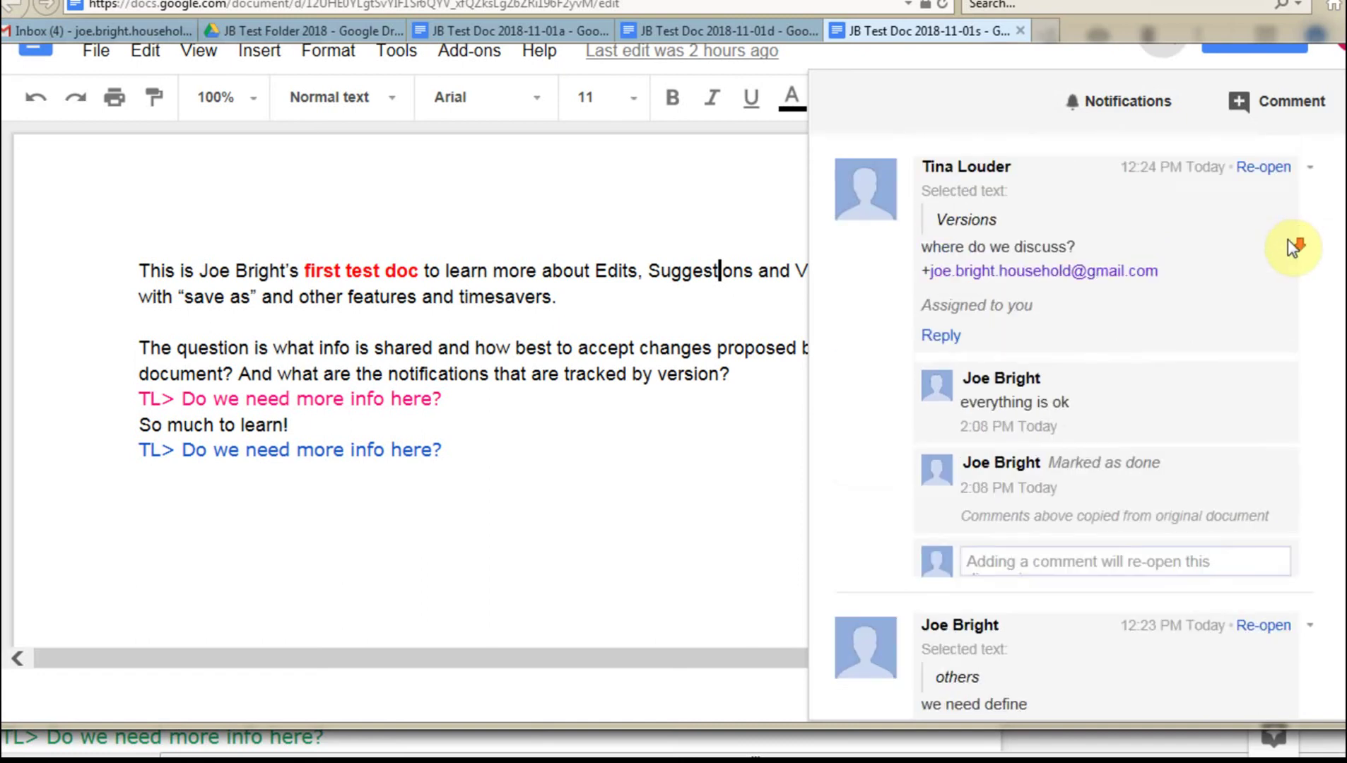
scroll(1289, 243, "down", 1)
scroll(1289, 244, "up", 1)
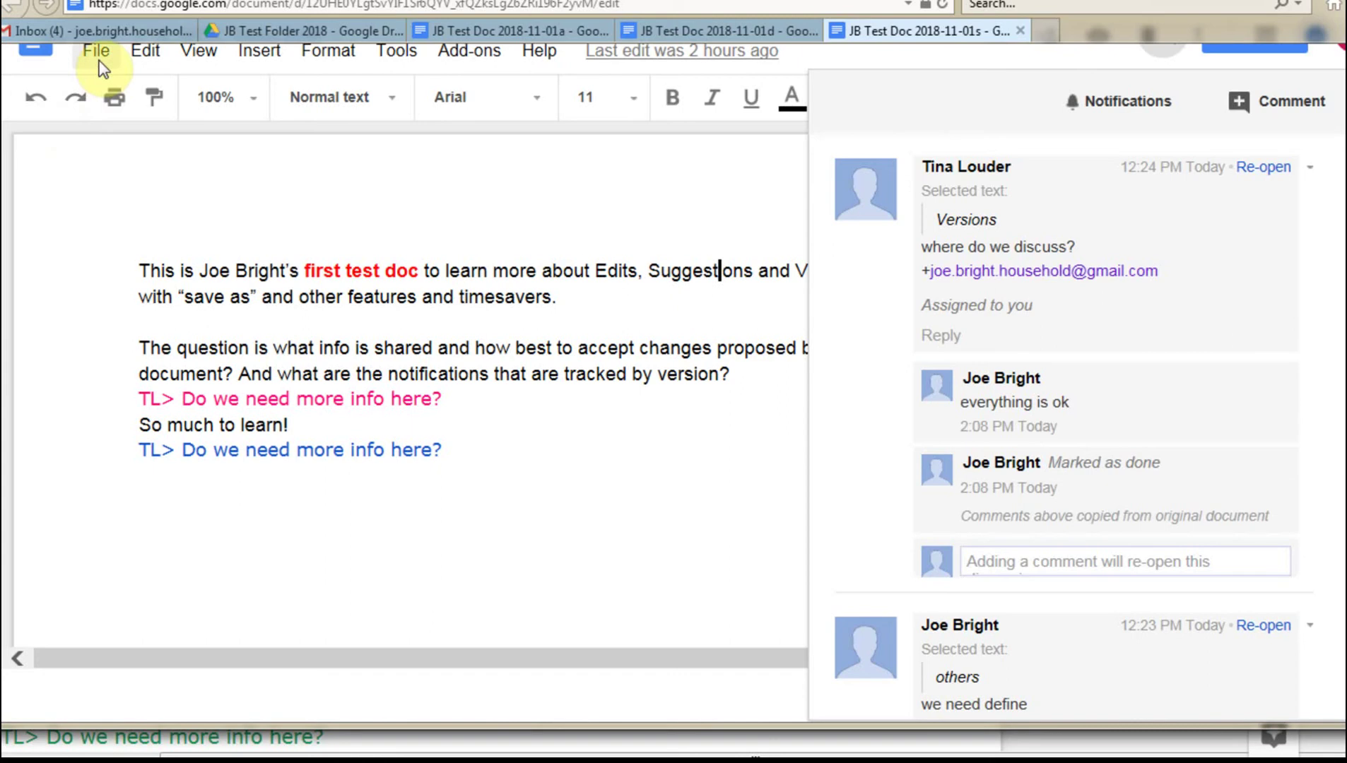
- In the 01a copy dialog, untick comment copying and sharing, then view the 01d copy
left_click(448, 35)
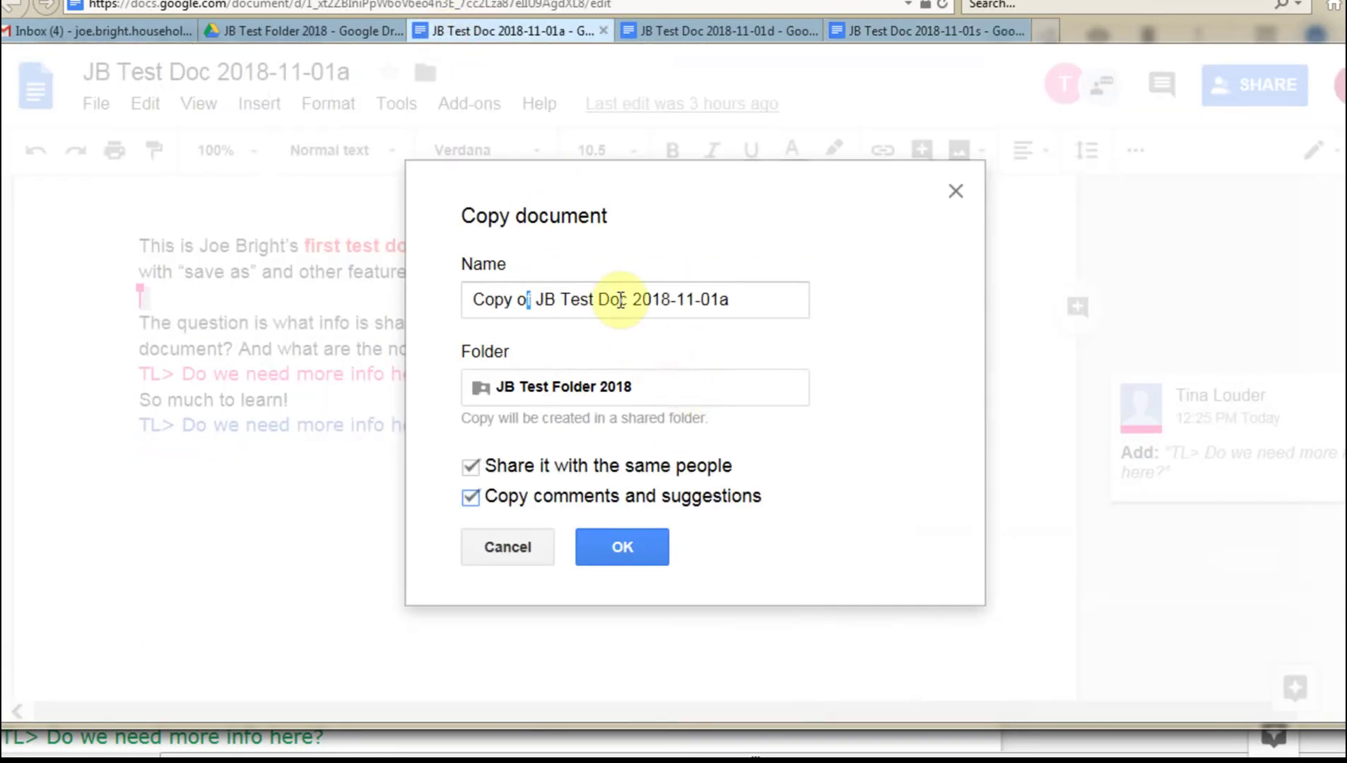
left_click(480, 496)
left_click(473, 470)
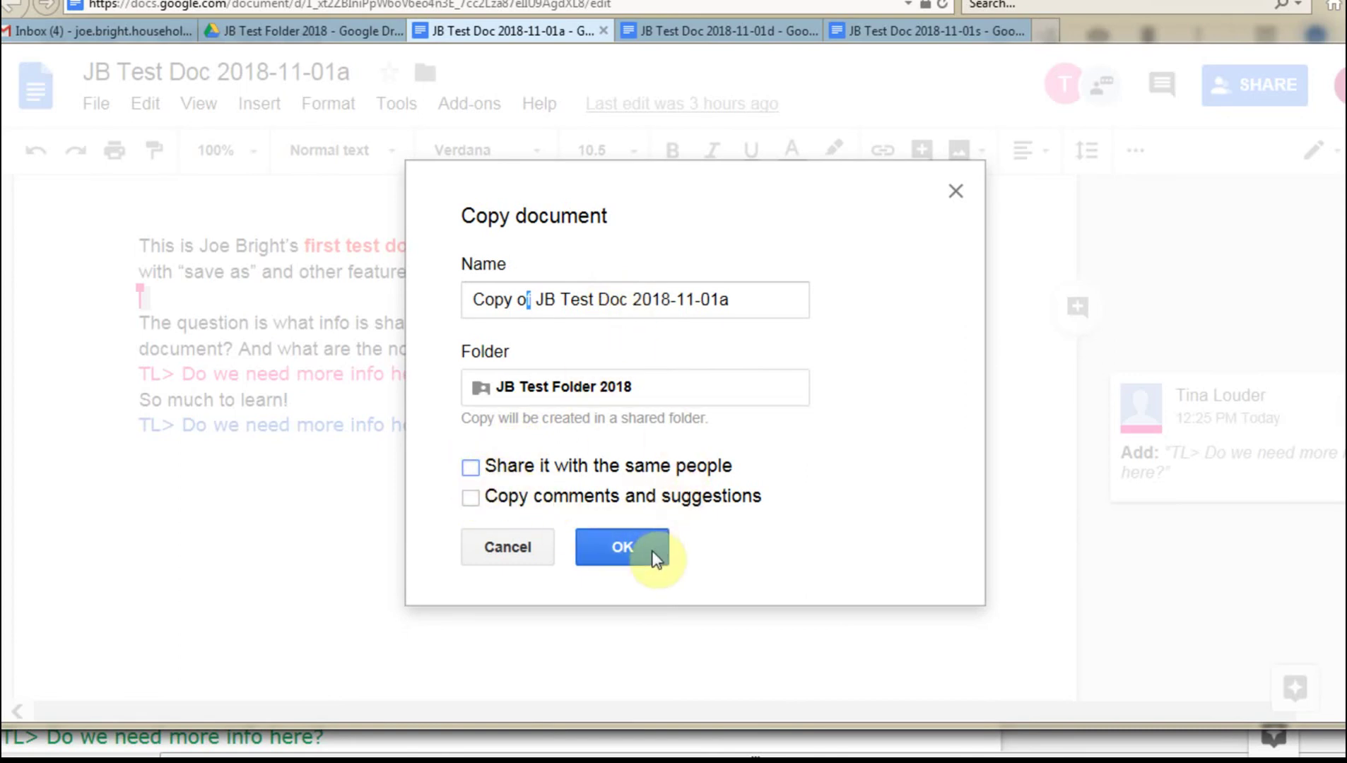
left_click(735, 32)
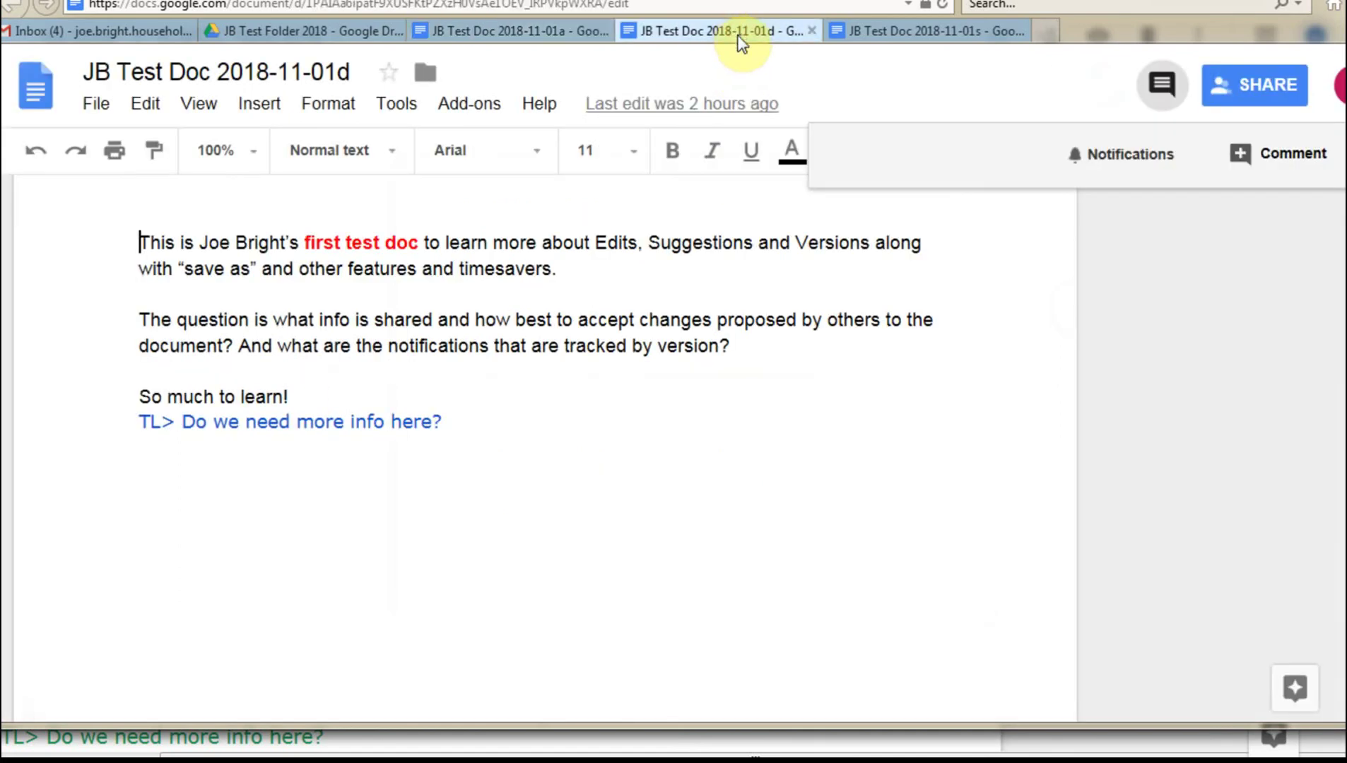
- Check the 01d copy has no comments and only one edit in its version history
left_click(859, 401)
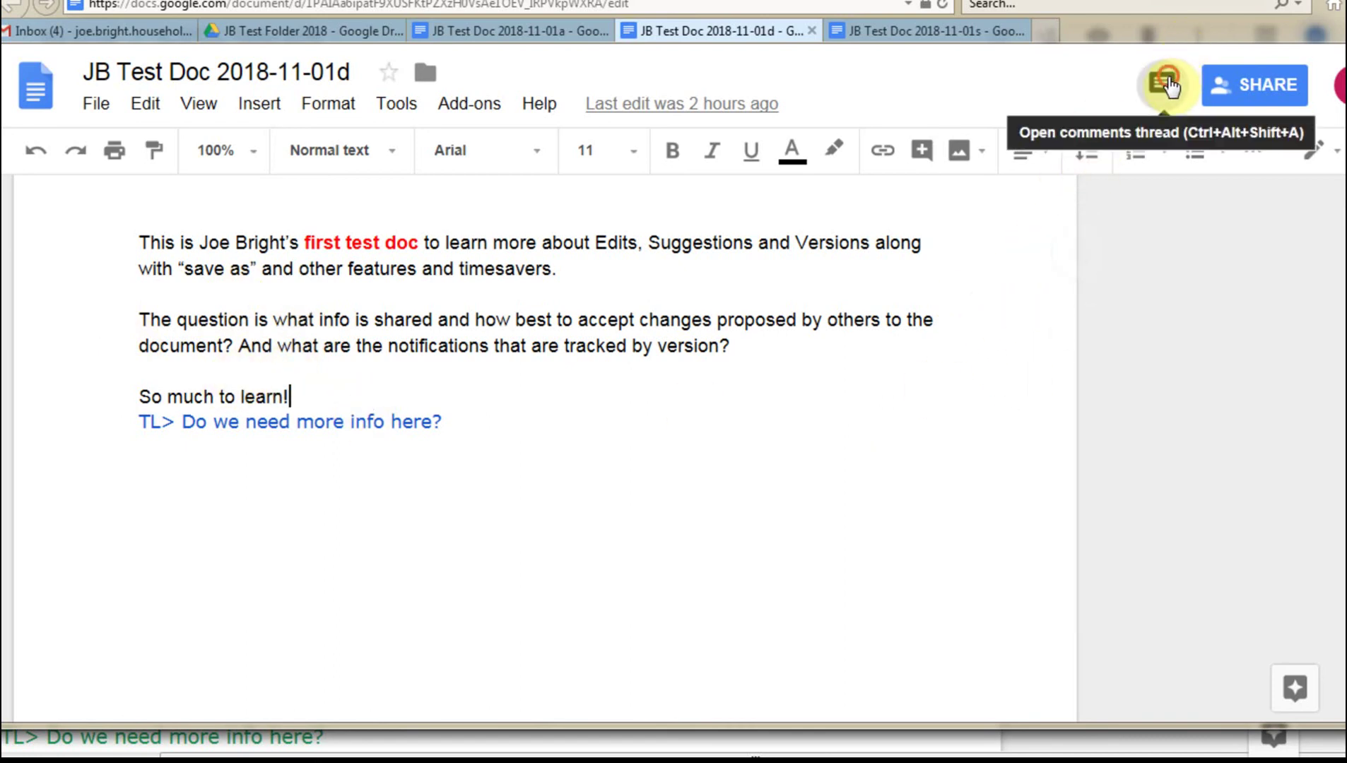
left_click(1166, 84)
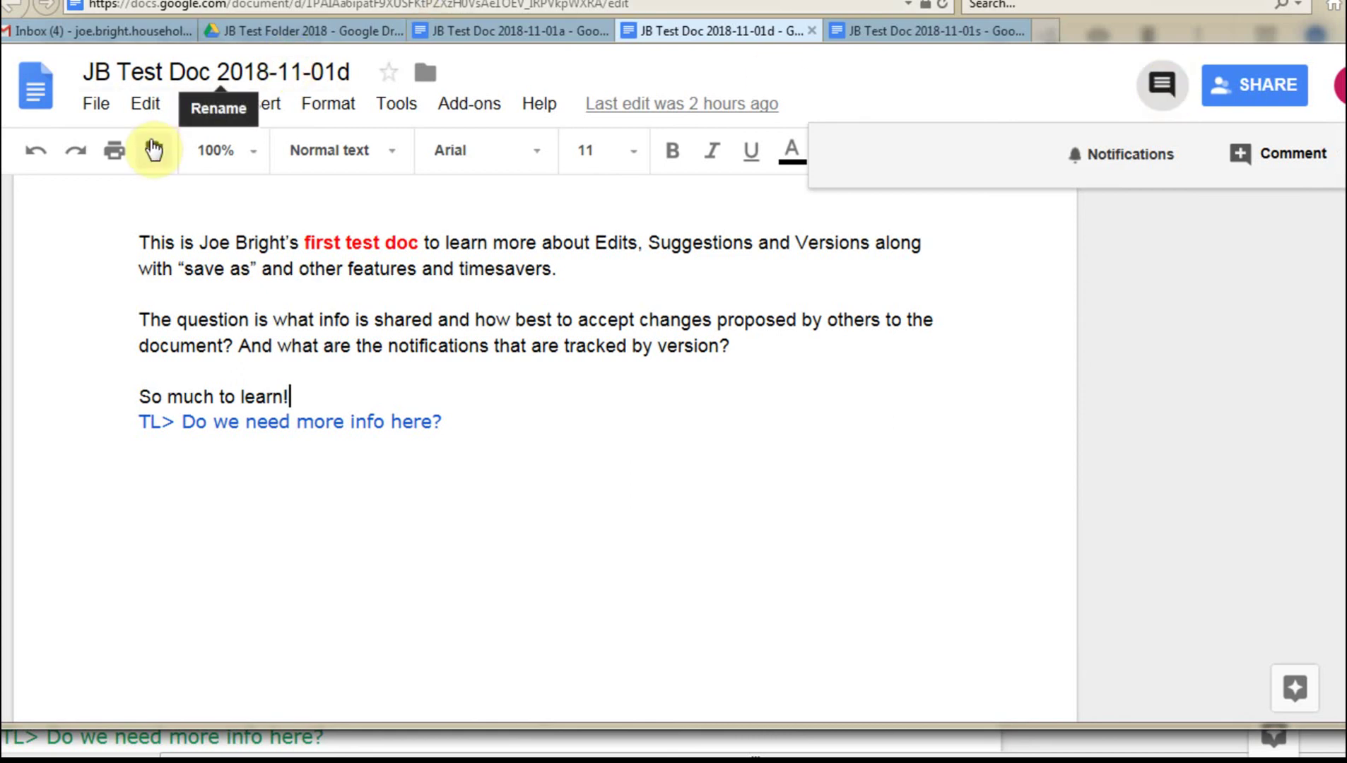
left_click(99, 104)
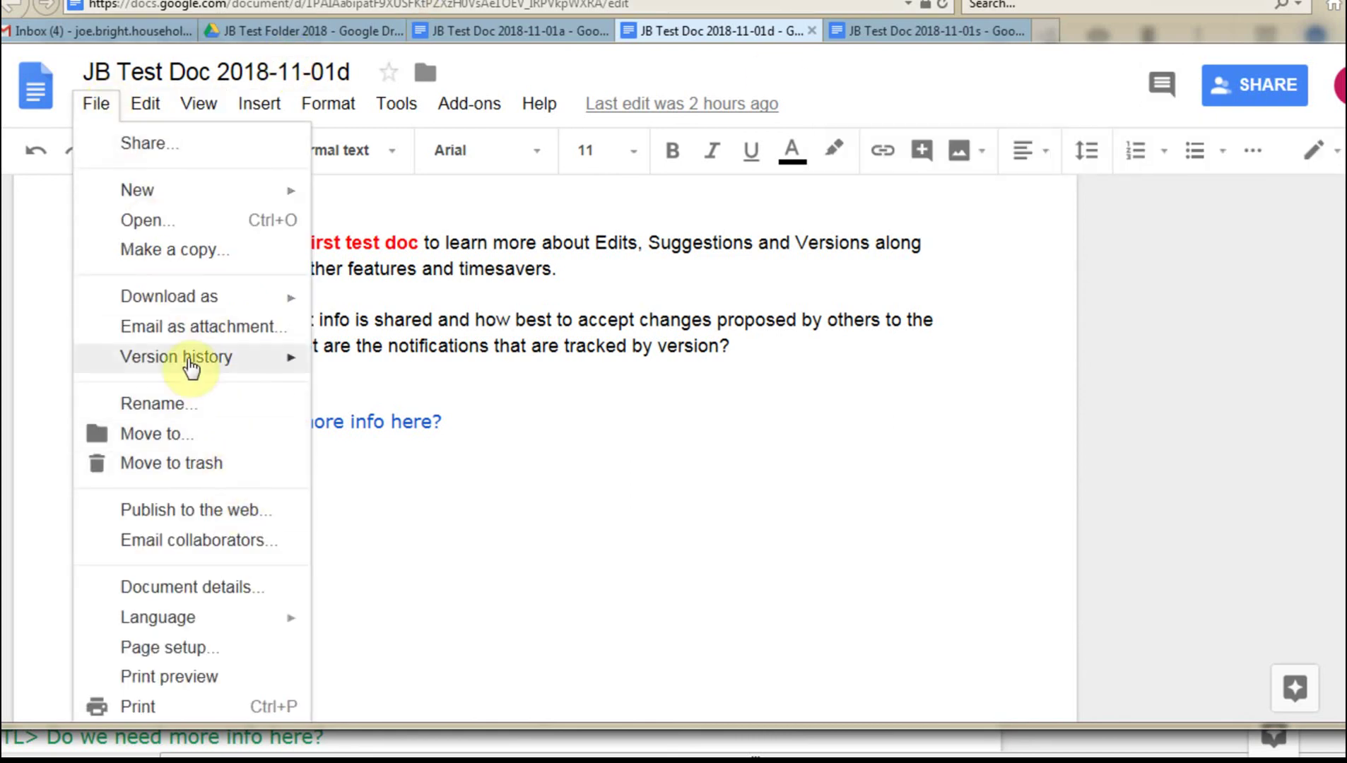
mouse_move(297, 357)
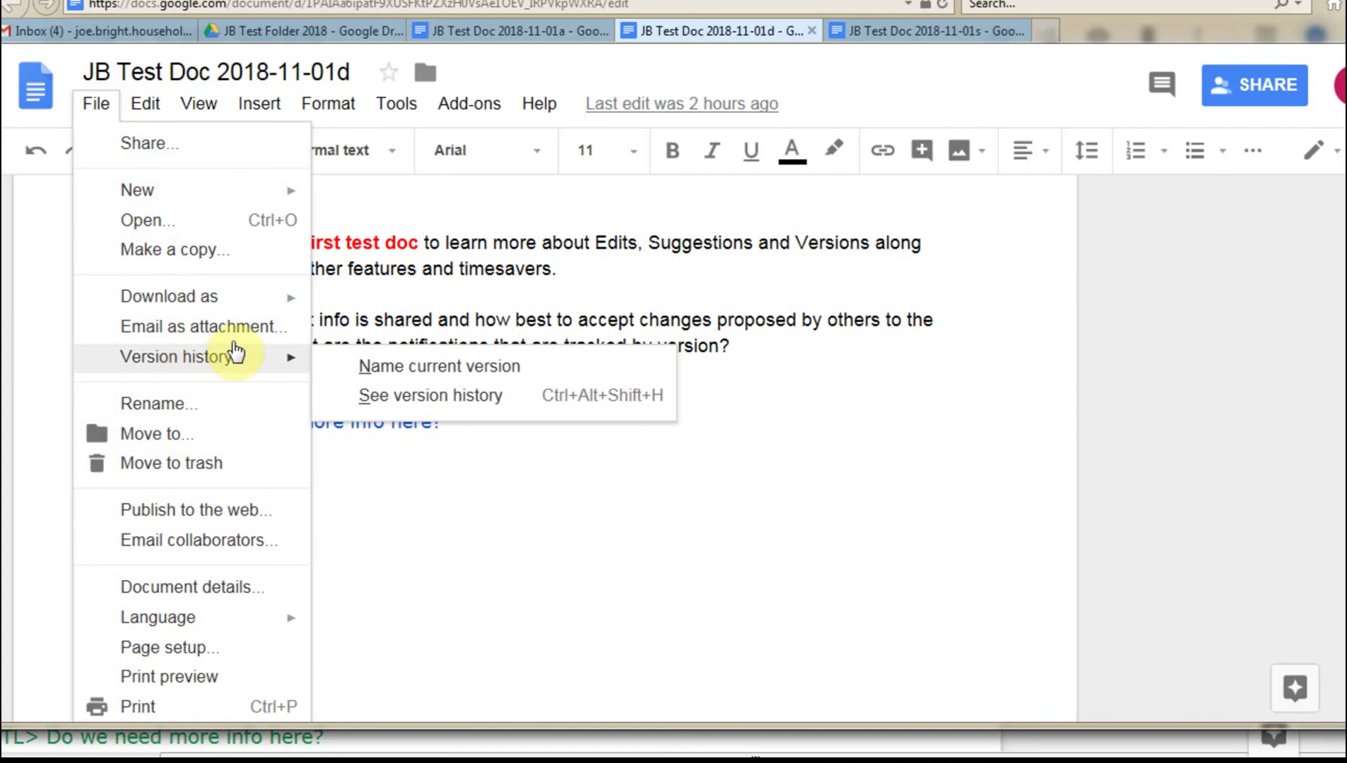
left_click(431, 407)
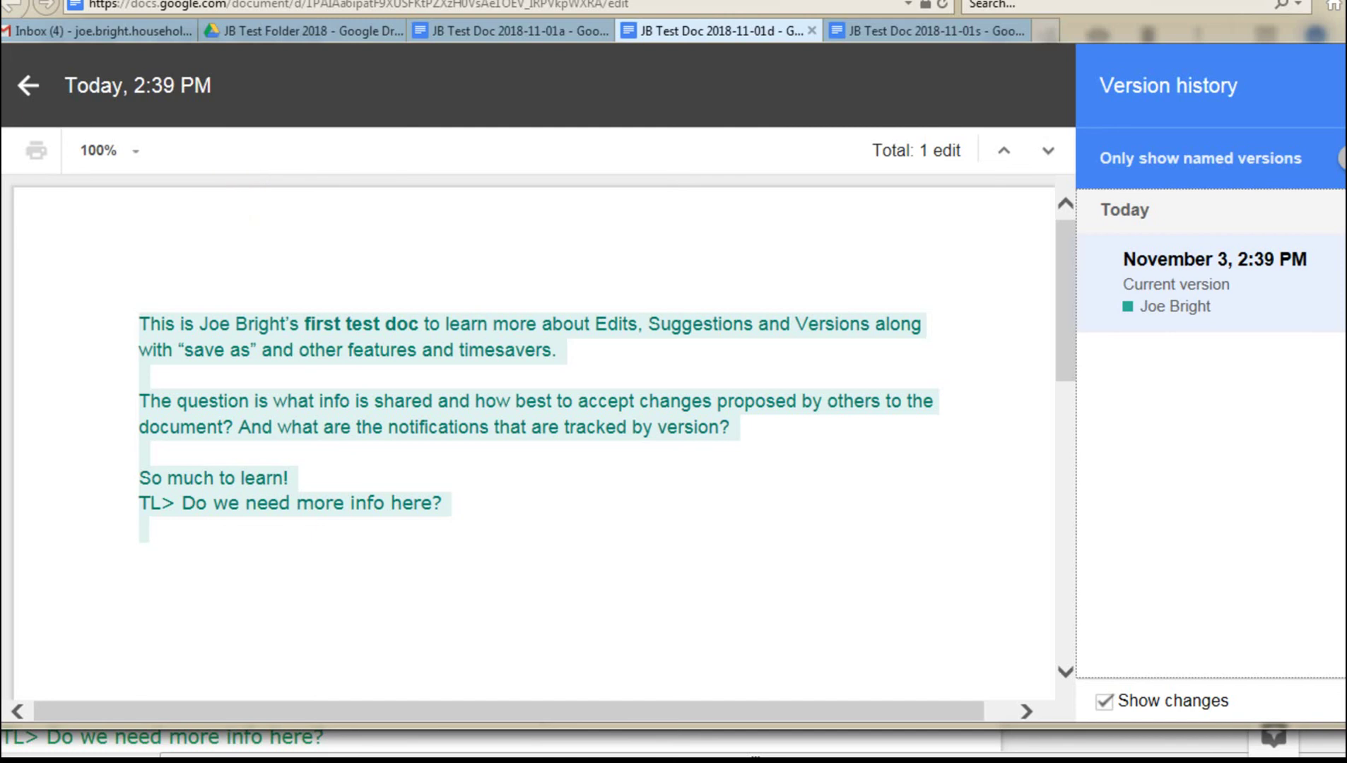
left_click(28, 86)
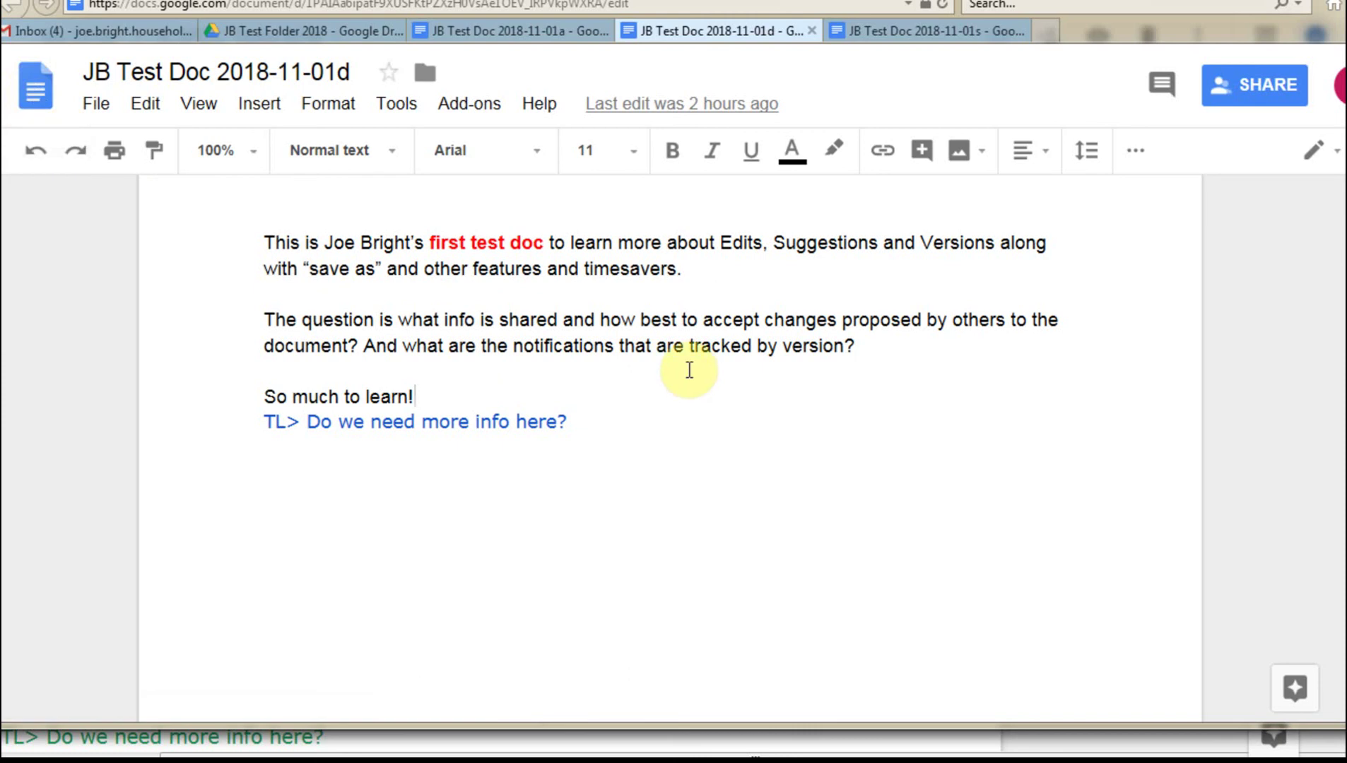
- Cancel the Copy document dialog on the JB Test Doc 2018-11-01a tab
left_click(524, 33)
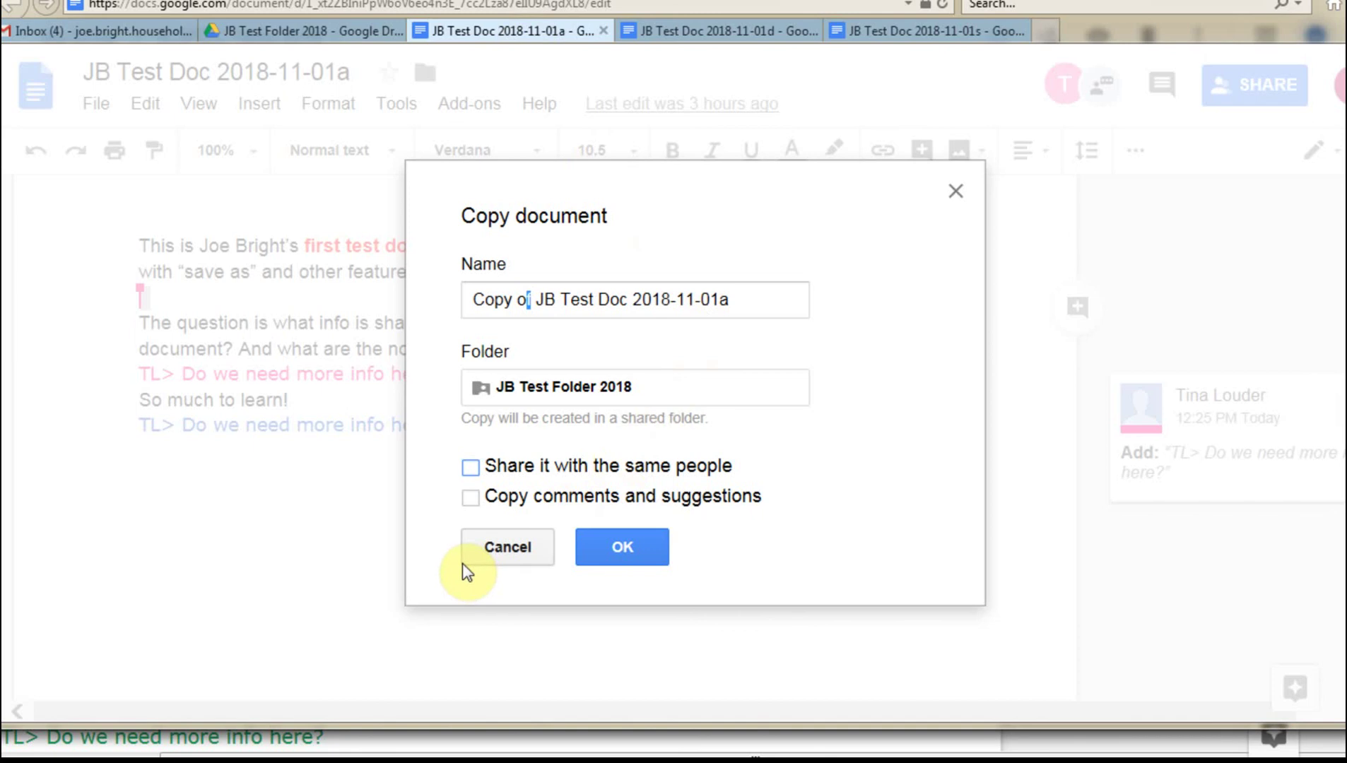
left_click(500, 549)
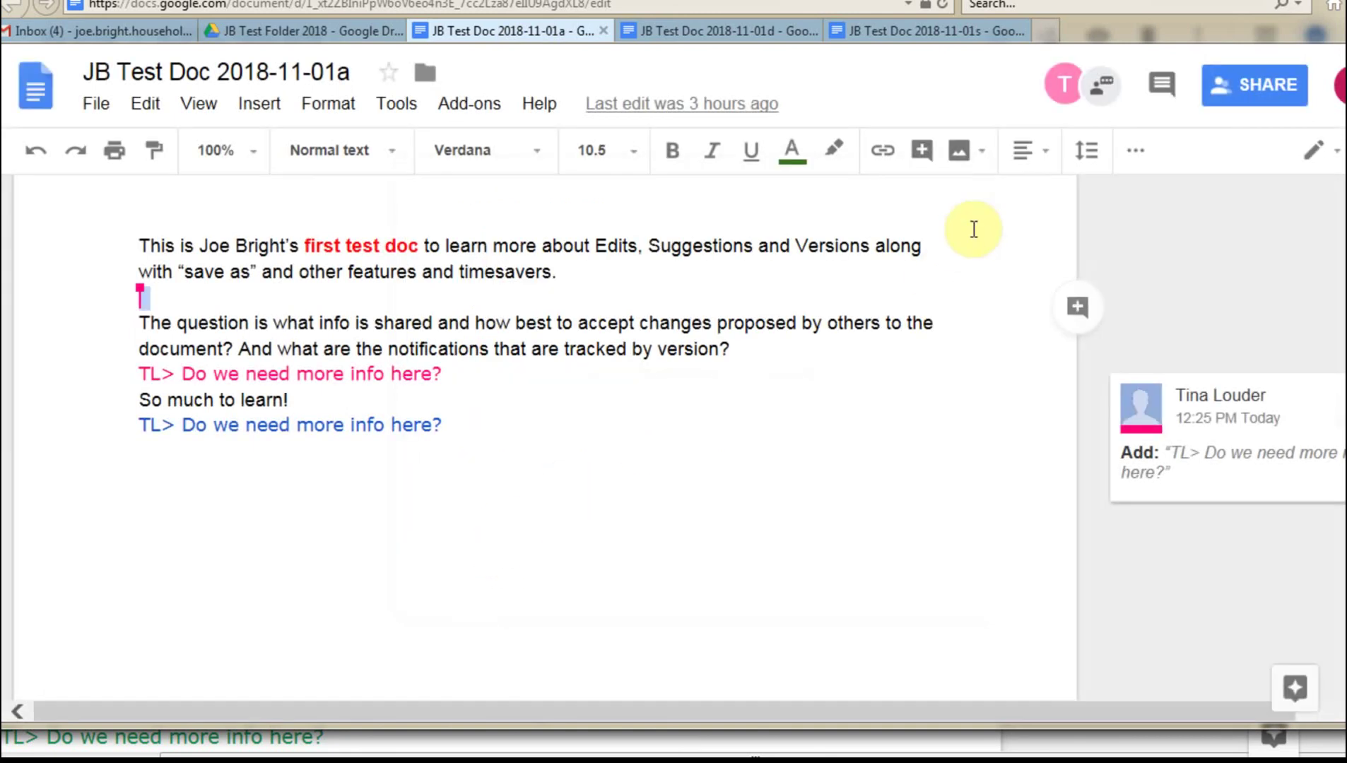